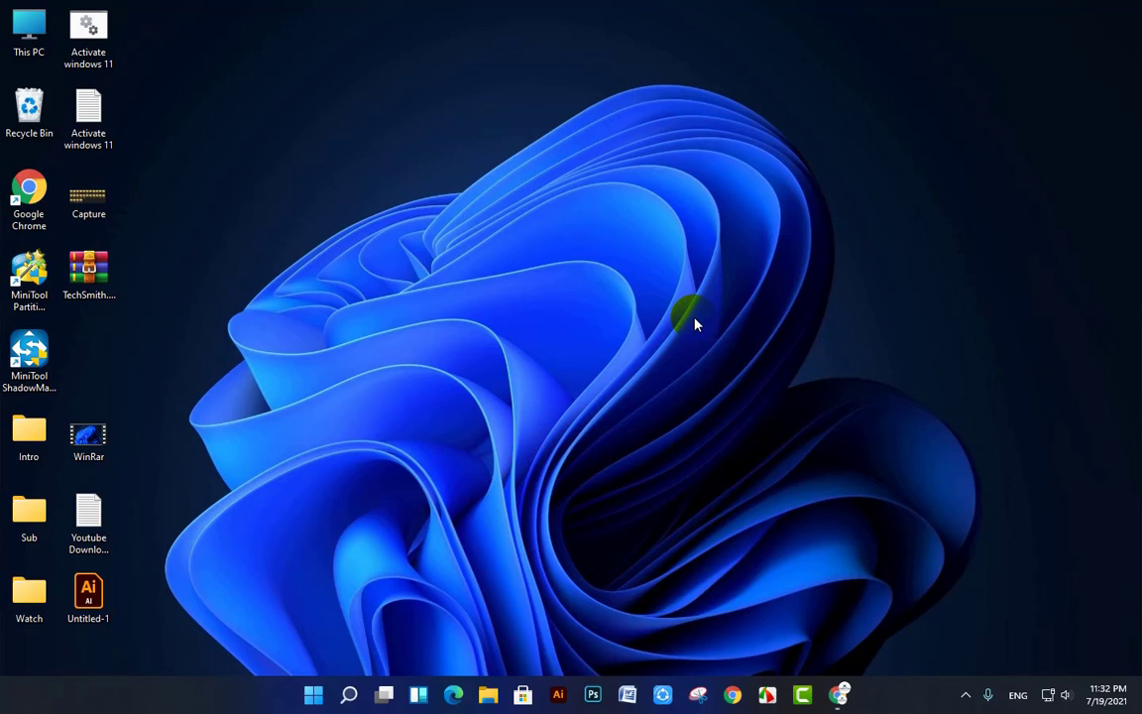
- Open This PC and search all of its drives for "techSmith", reusing the earlier search term
{"action": "double_click", "coordinate": [30, 30]}
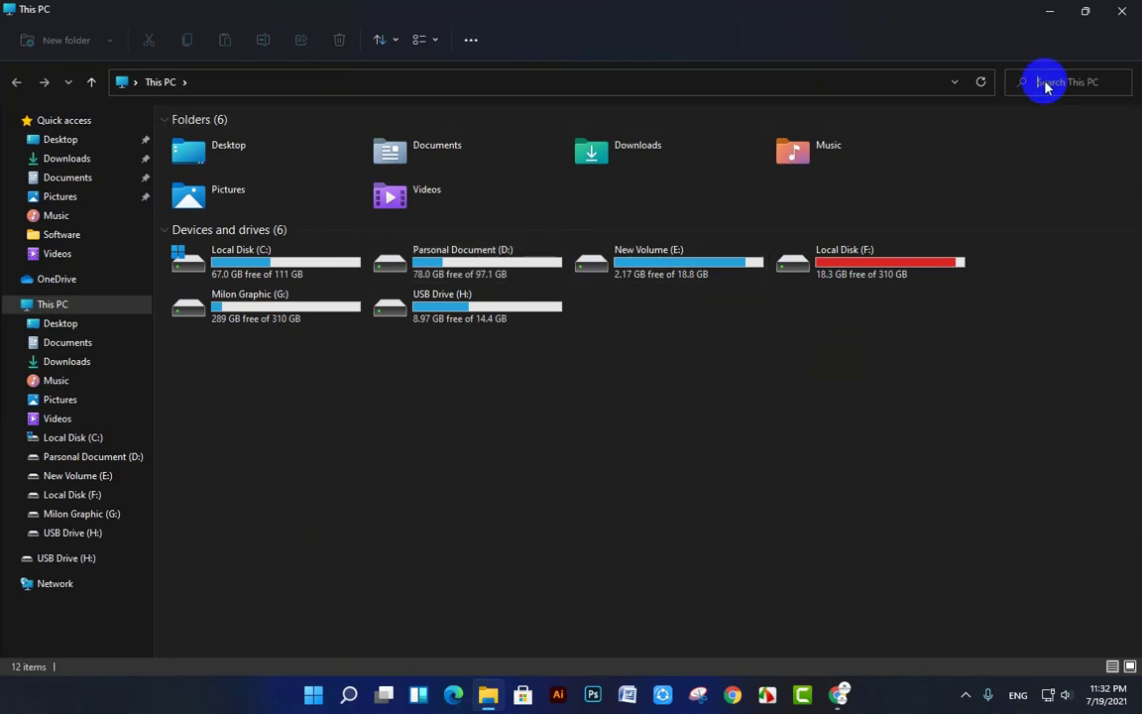
{"action": "left_click", "coordinate": [1047, 87]}
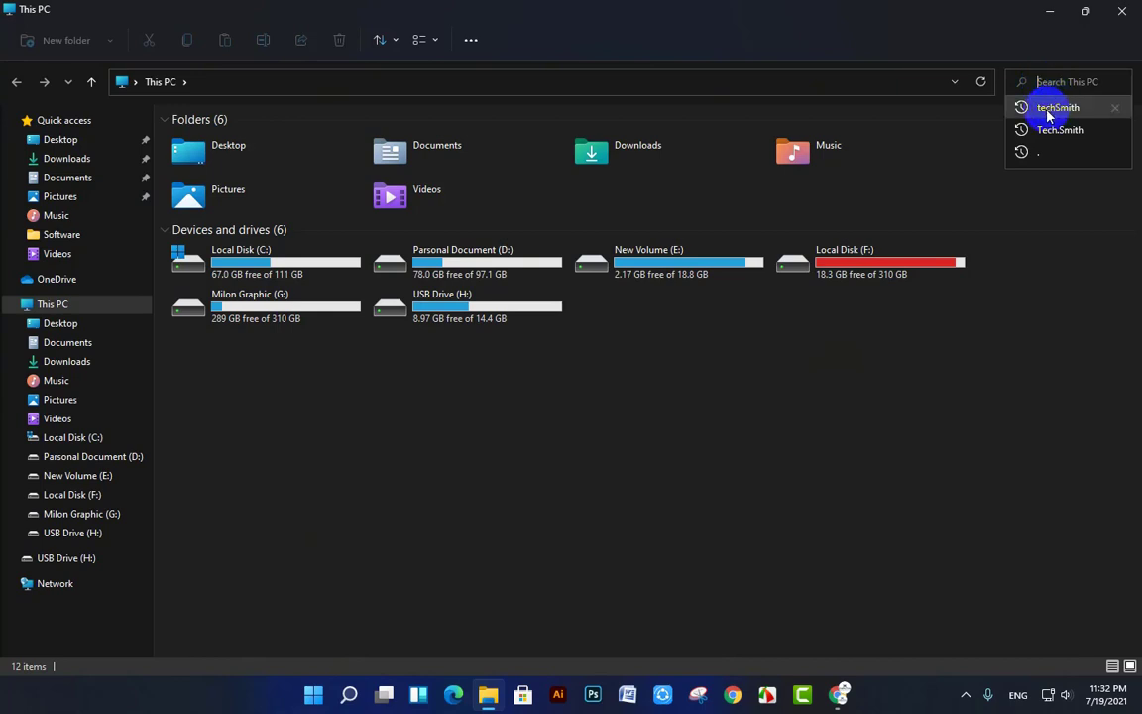
{"action": "left_click", "coordinate": [1057, 108]}
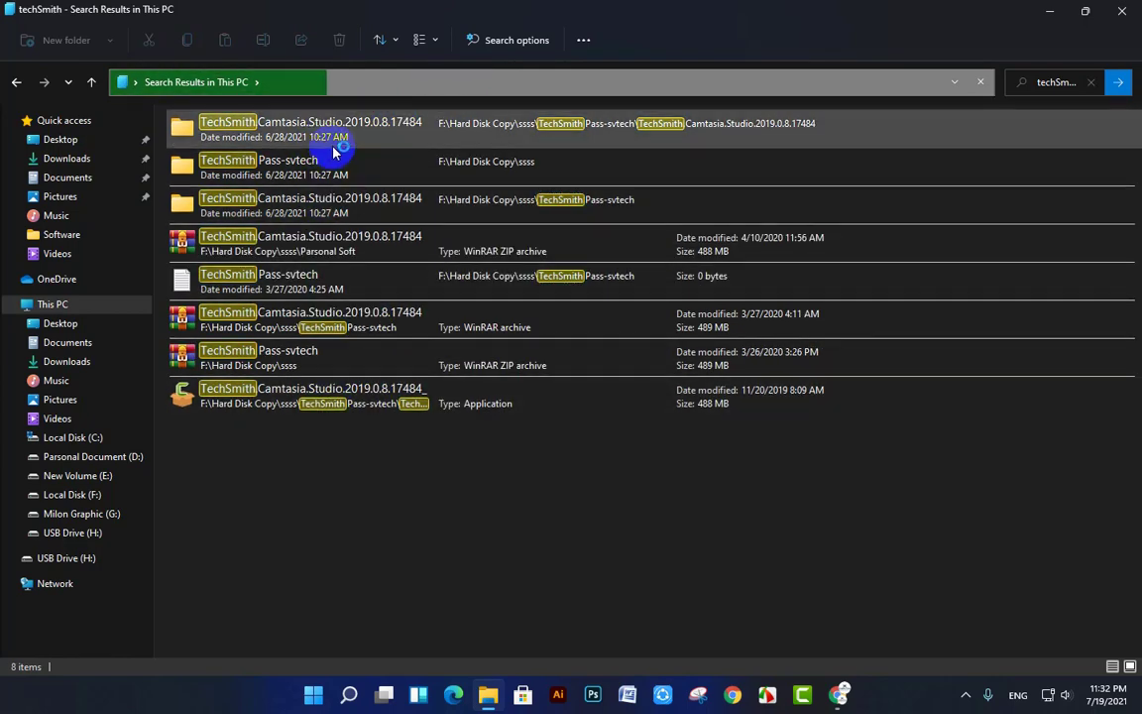
- Look through the contents of the TechSmith Pass-svtech folder, then return to the search results
{"action": "double_click", "coordinate": [293, 175]}
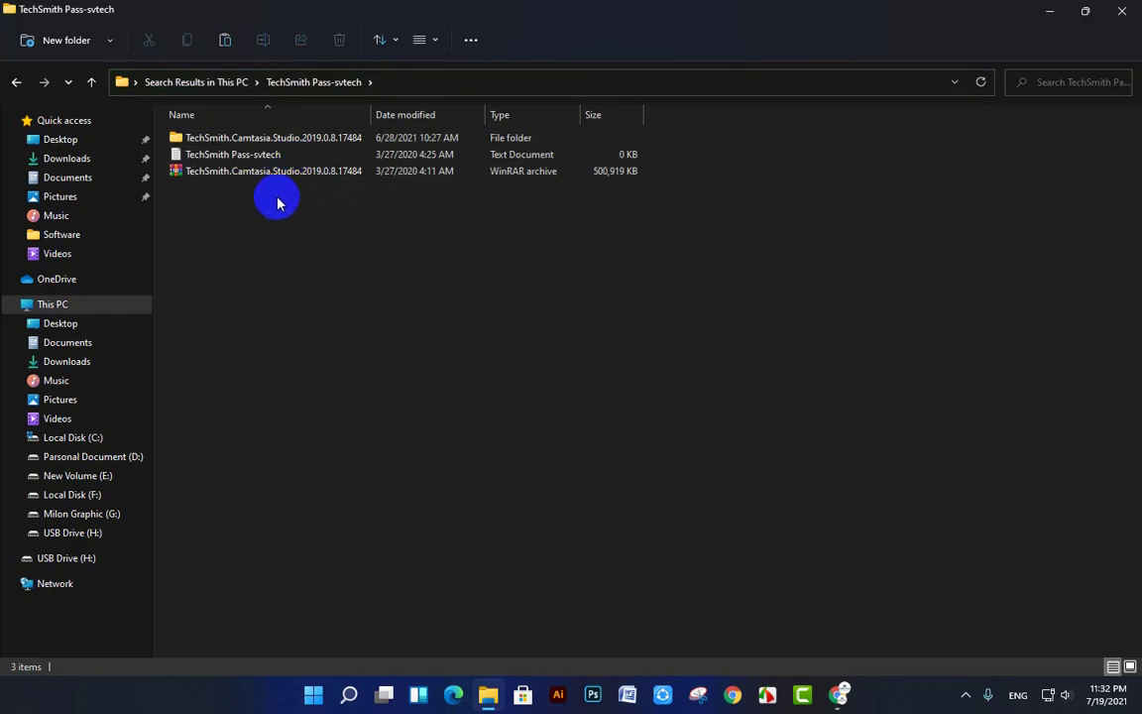
{"action": "key", "text": "Down"}
{"action": "key", "text": "Down"}
{"action": "key", "text": "Down"}
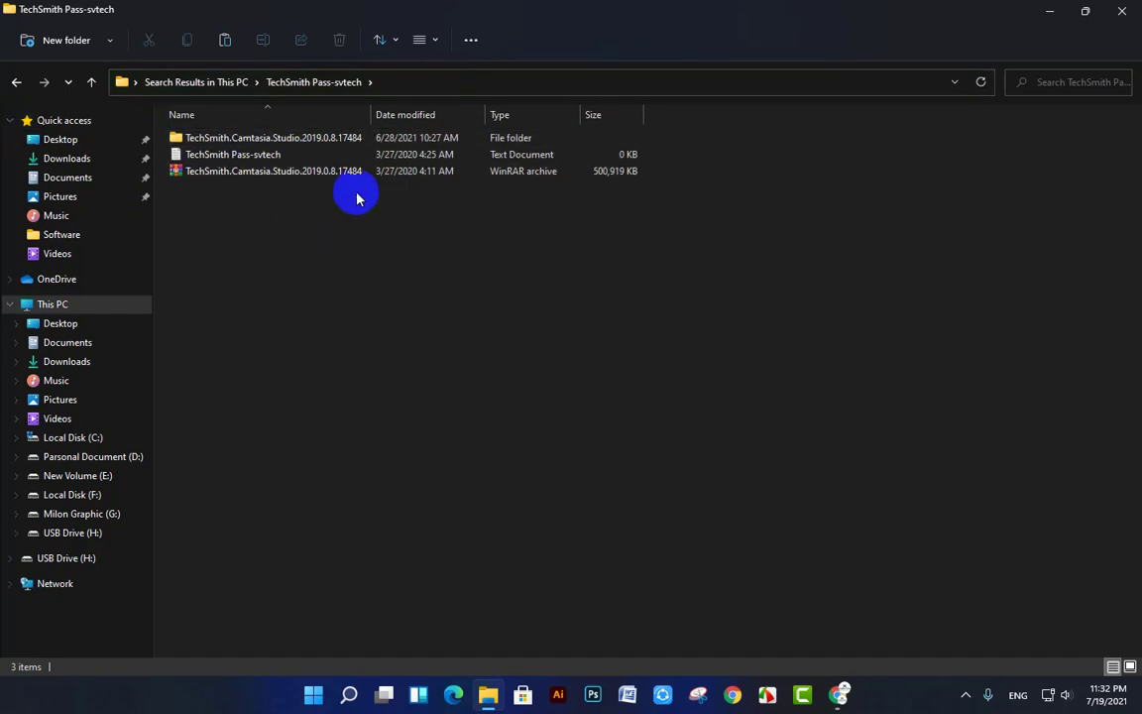
{"action": "key", "text": "Up"}
{"action": "key", "text": "Up"}
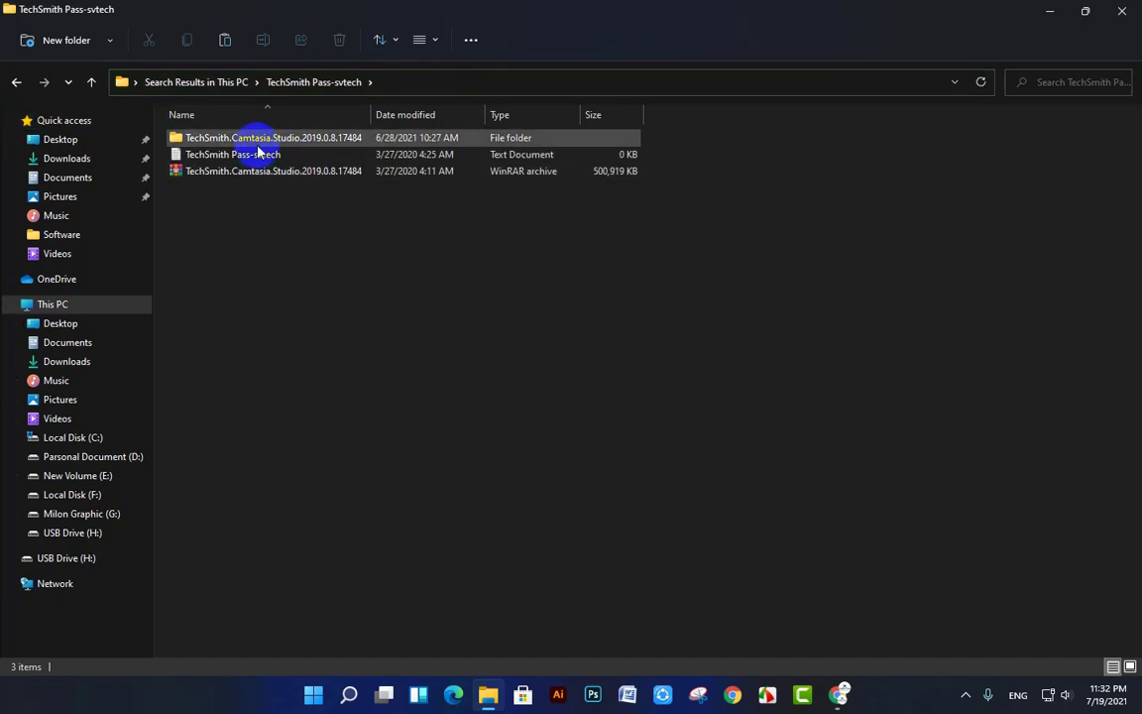
{"action": "left_click", "coordinate": [11, 87]}
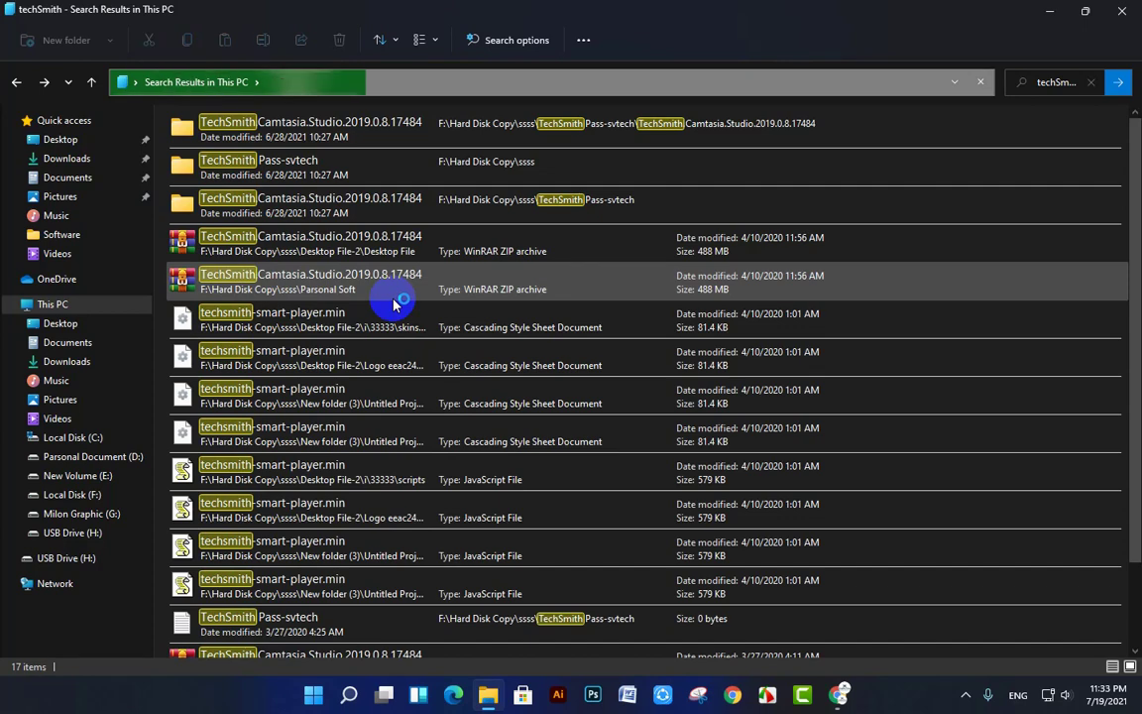
- Close the file search window and refresh the desktop
{"action": "left_click", "coordinate": [1124, 18]}
{"action": "right_click", "coordinate": [393, 144]}
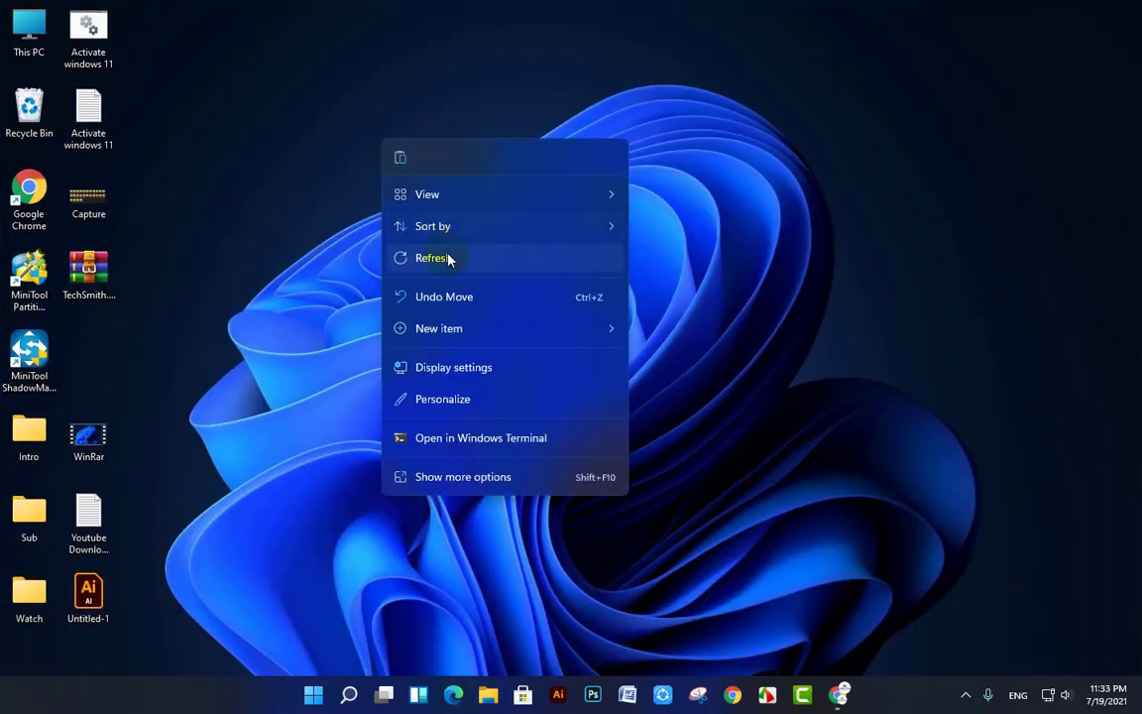
{"action": "left_click", "coordinate": [454, 258]}
- Switch to Chrome and search for "google" in a new tab
{"action": "left_click", "coordinate": [840, 693]}
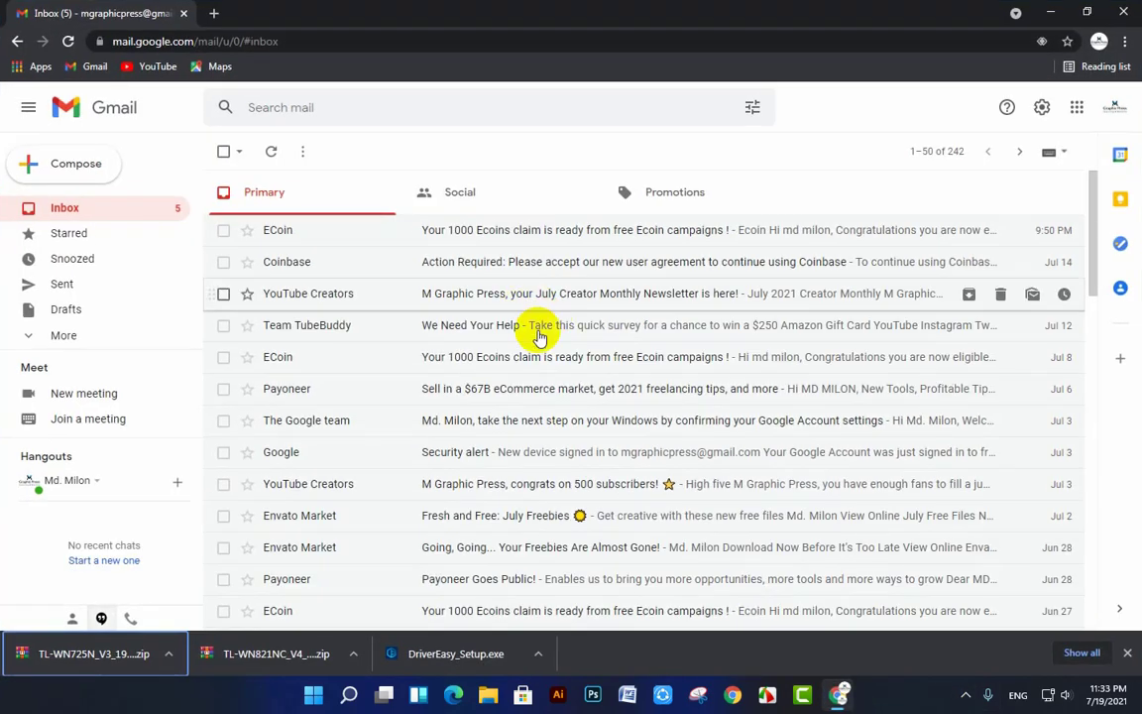
{"action": "left_click", "coordinate": [213, 12]}
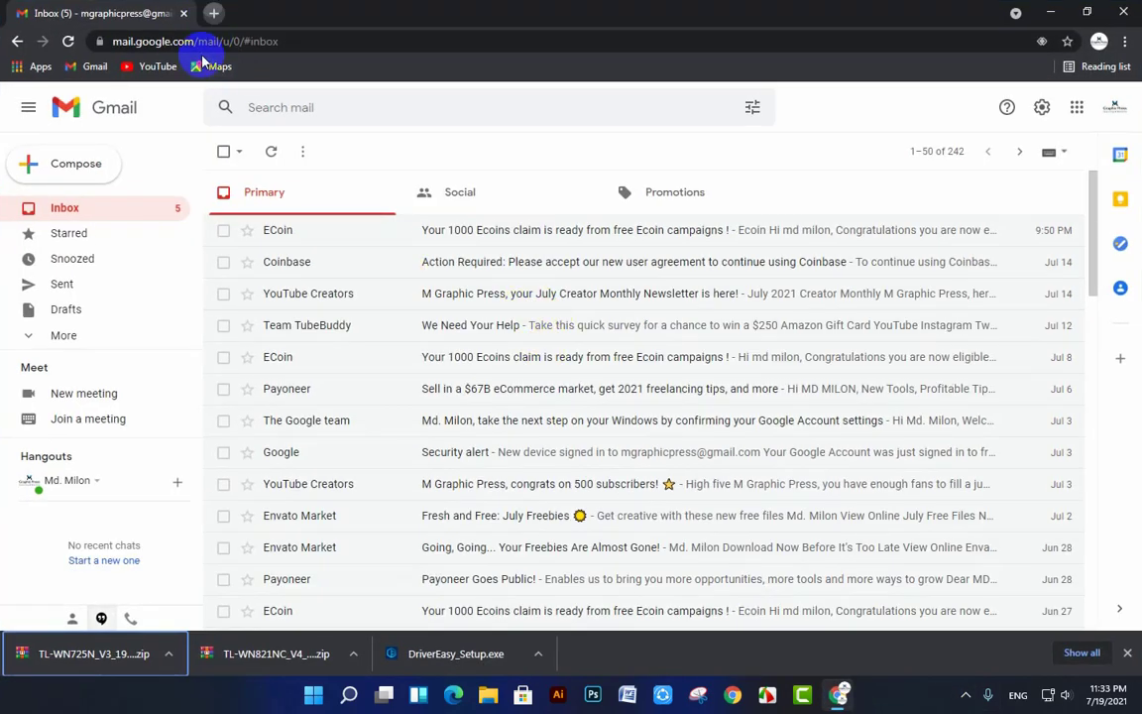
{"action": "type", "text": "google"}
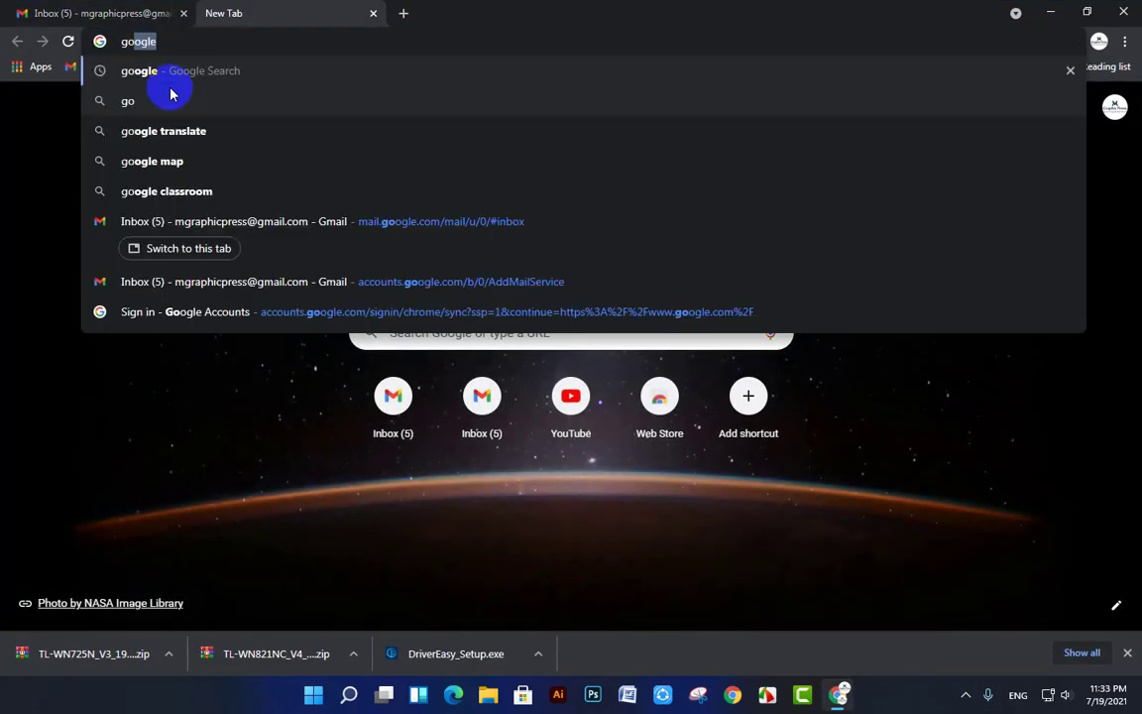
{"action": "key", "text": "Return"}
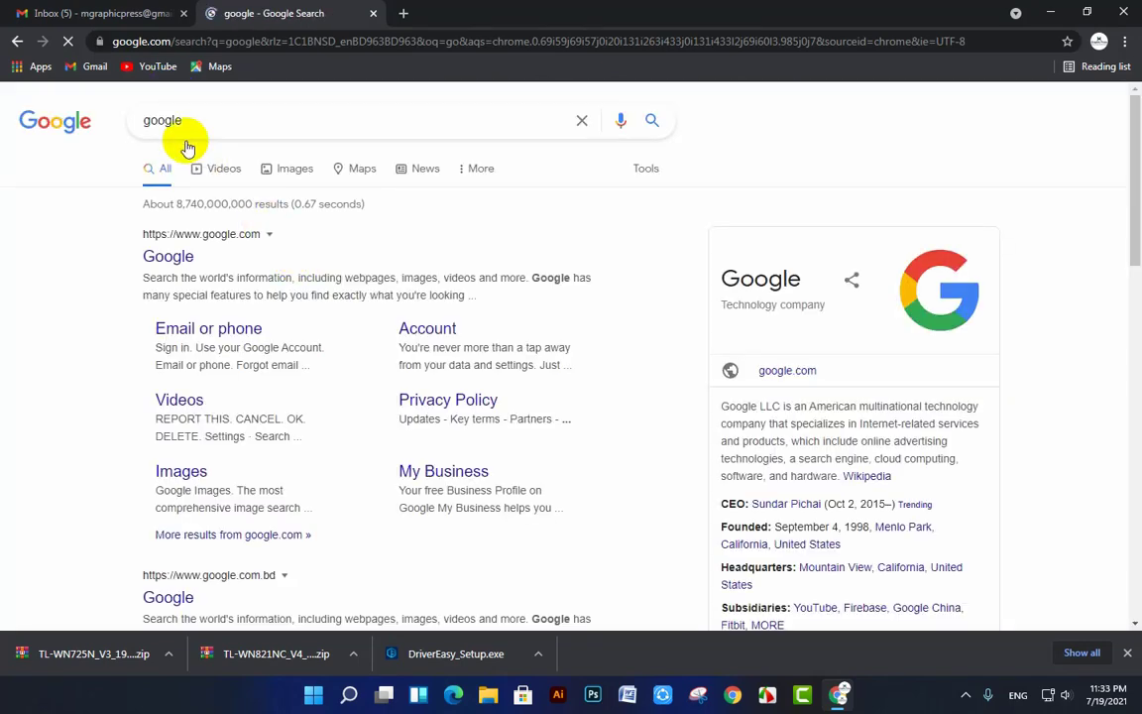
- Replace the Google query with the suggested term "everything" and run the search
{"action": "left_click", "coordinate": [175, 119]}
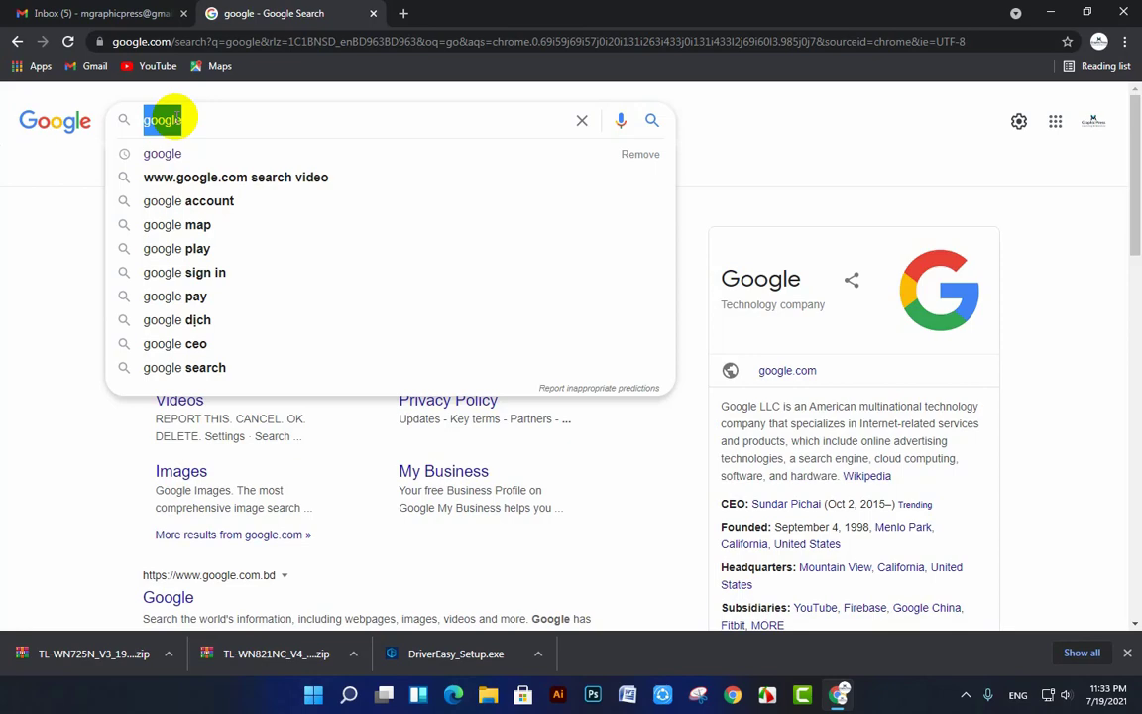
{"action": "type", "text": "ev"}
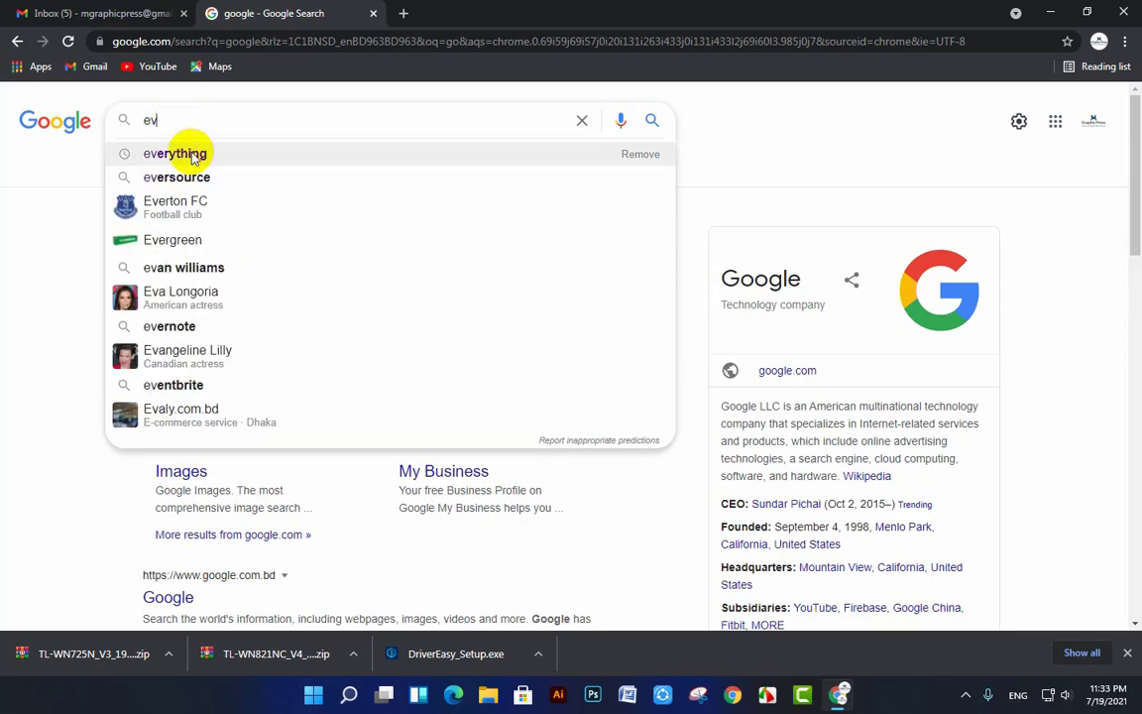
{"action": "left_click", "coordinate": [191, 156]}
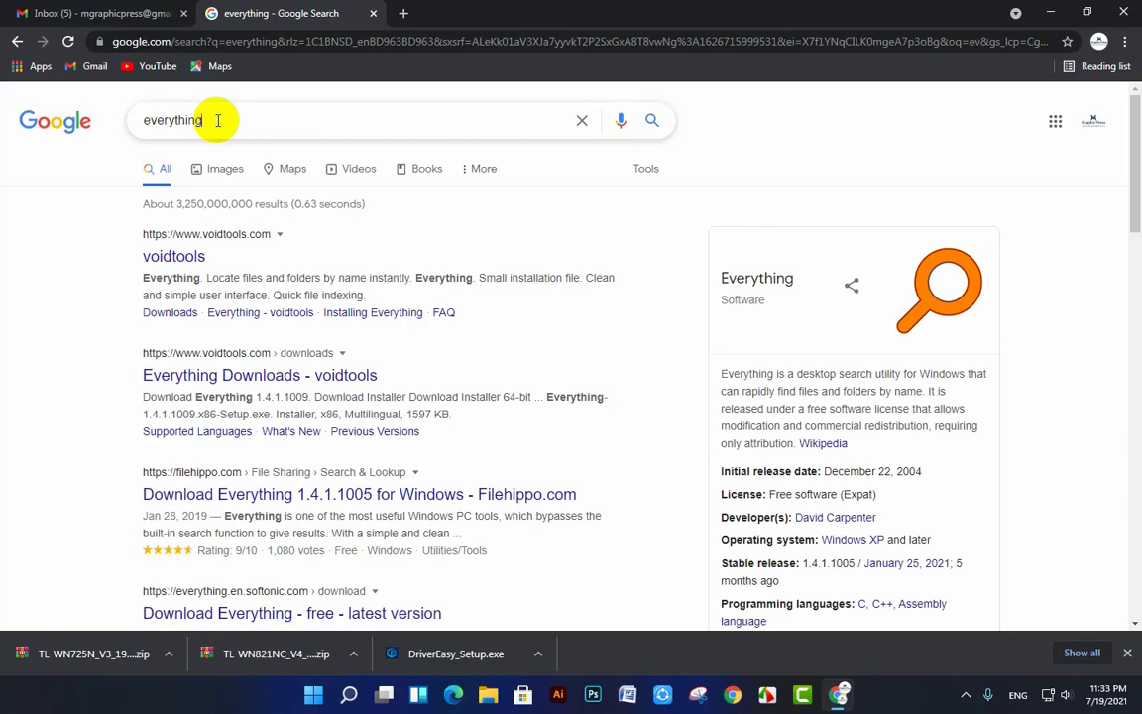
- Refine the Google search to "everything download"
{"action": "left_click", "coordinate": [217, 120]}
{"action": "type", "text": "dwo"}
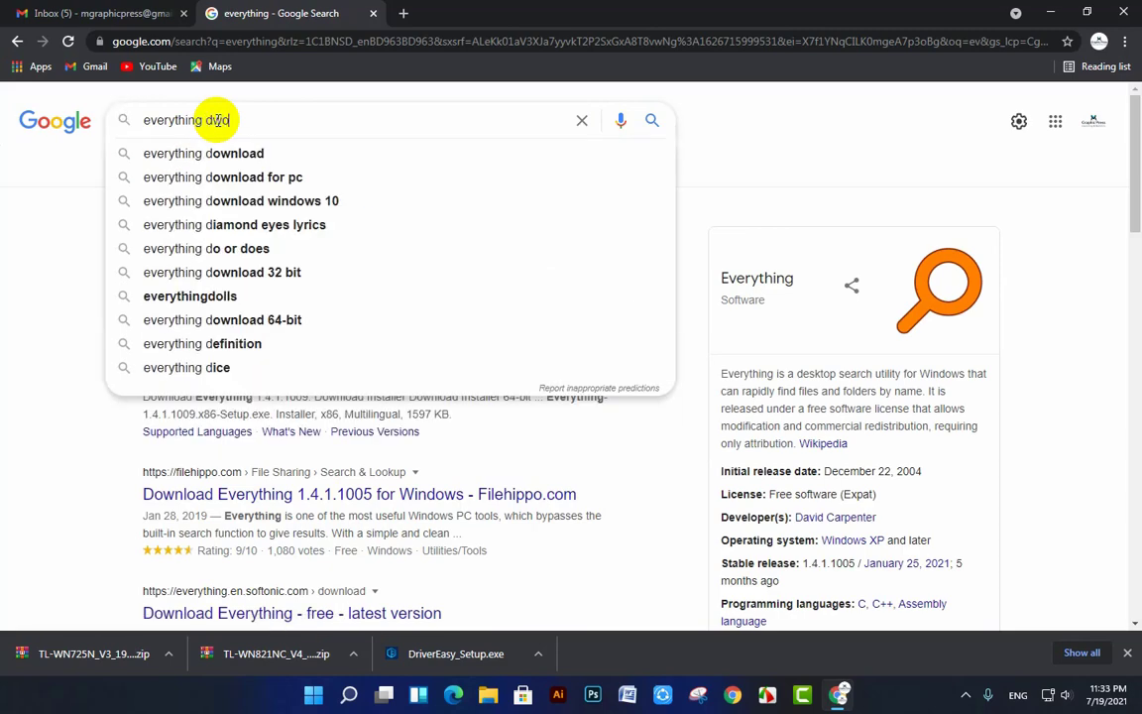
{"action": "type", "text": "wn"}
{"action": "left_click", "coordinate": [224, 153]}
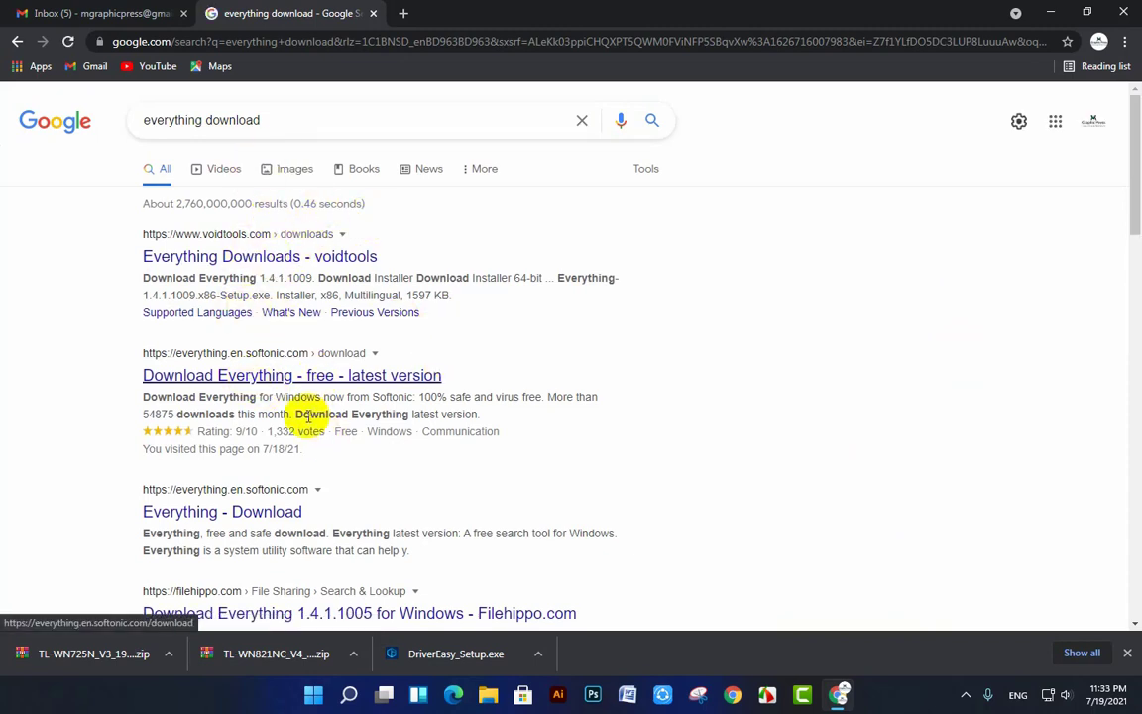
- Open Softonic's "Download Everything - free - latest version" page from the search results
{"action": "scroll", "coordinate": [204, 365], "scroll_direction": "down", "scroll_amount": 1}
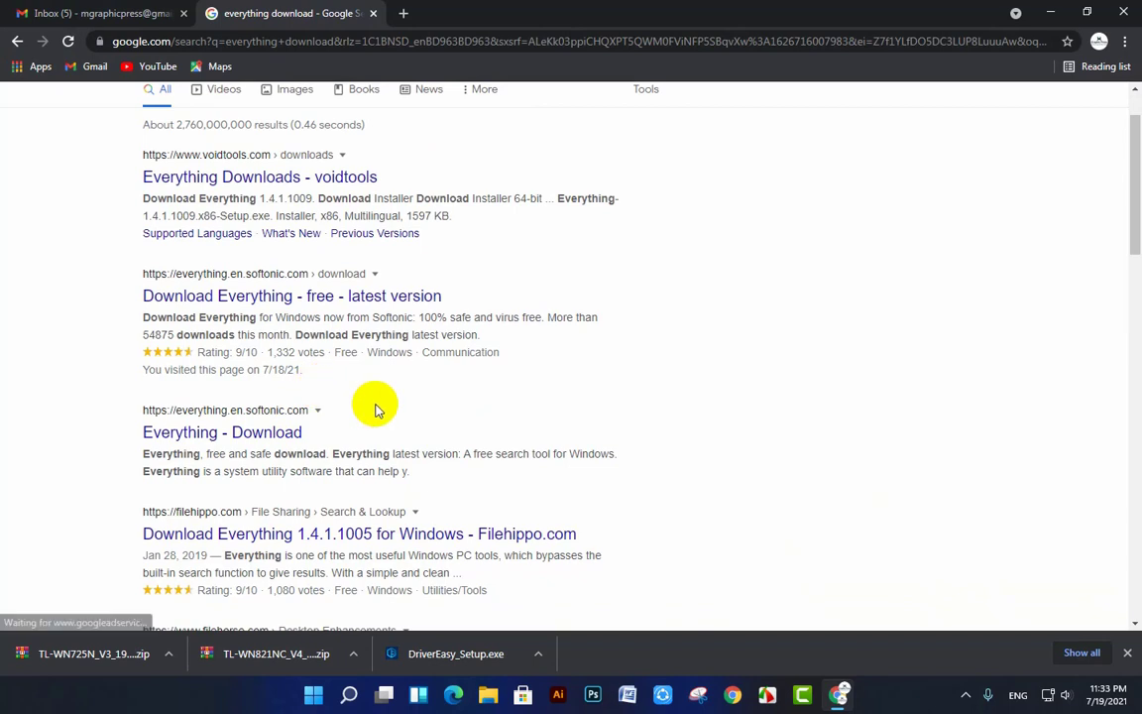
{"action": "scroll", "coordinate": [375, 407], "scroll_direction": "up", "scroll_amount": 1}
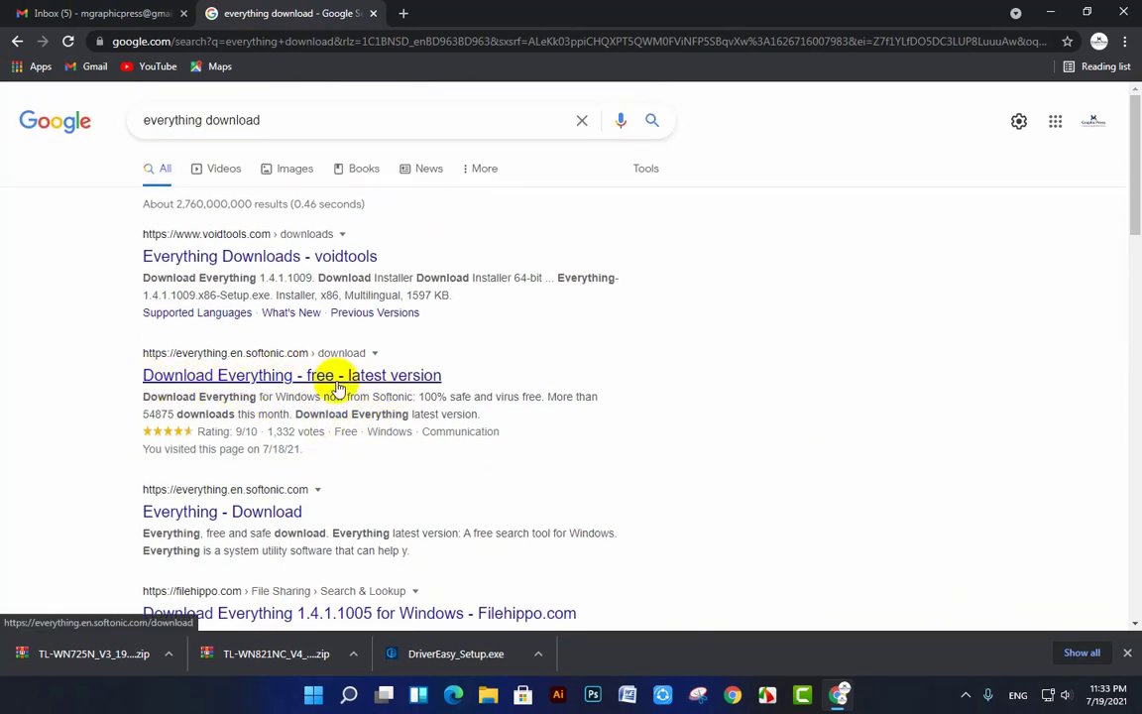
{"action": "left_click", "coordinate": [272, 381]}
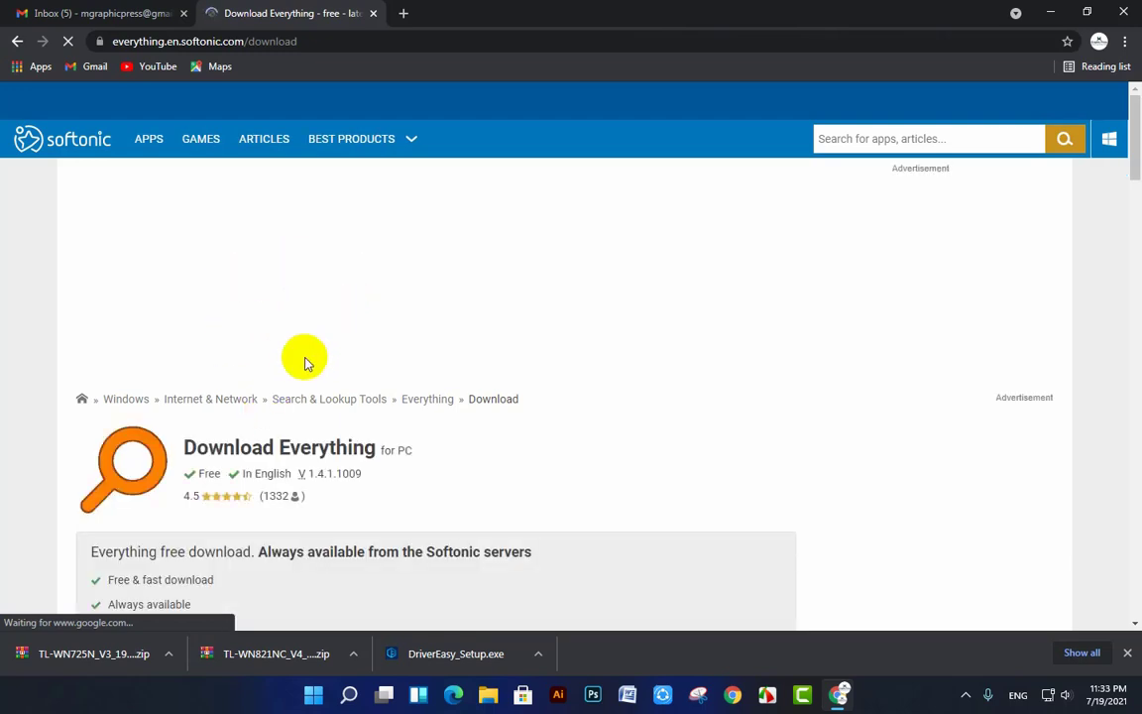
- Start the free PC download of Everything and dismiss the Opera browser advertisement
{"action": "scroll", "coordinate": [306, 363], "scroll_direction": "down", "scroll_amount": 3}
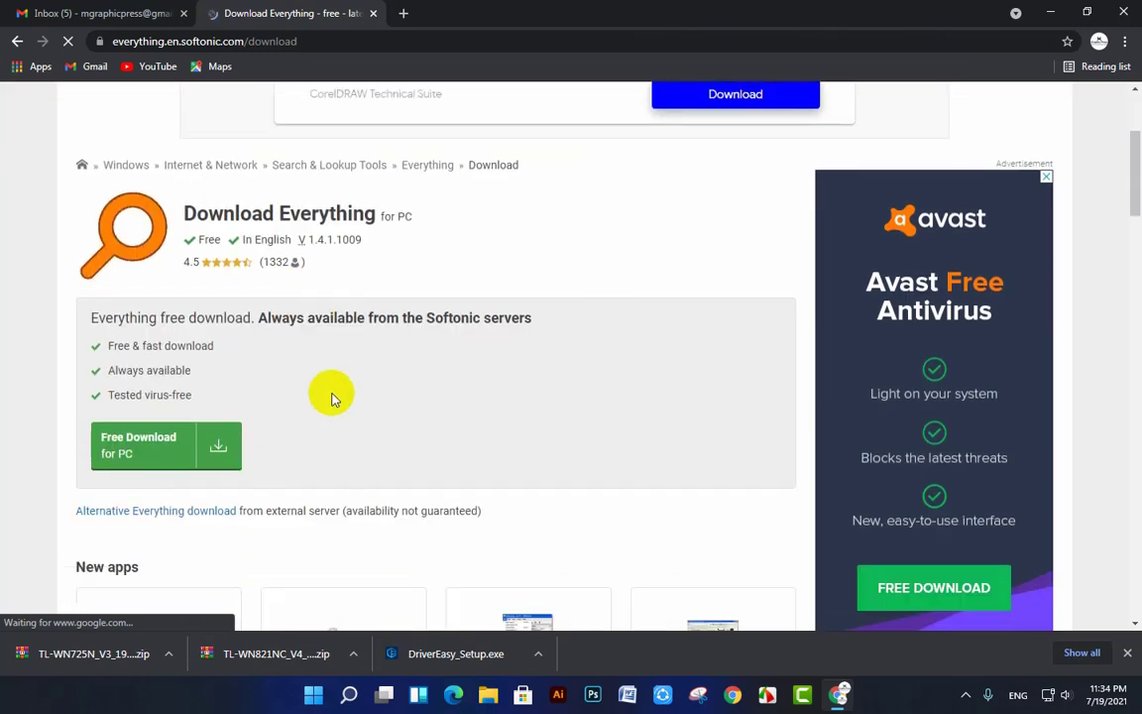
{"action": "left_click", "coordinate": [165, 451]}
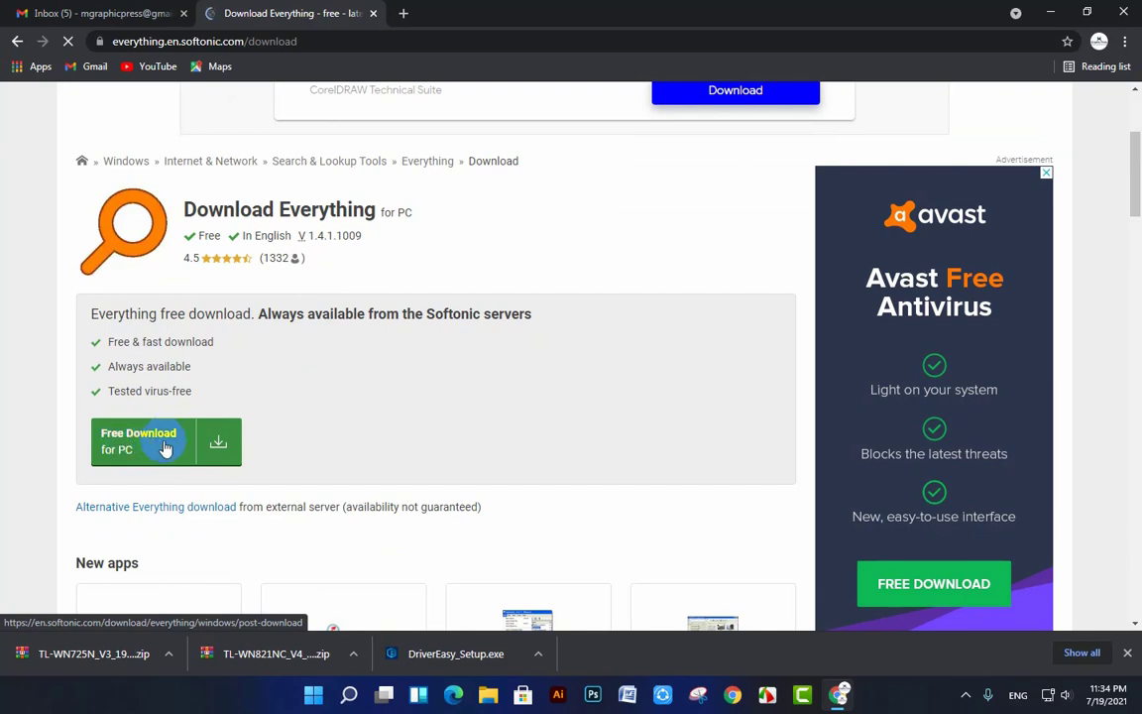
{"action": "left_click", "coordinate": [219, 448]}
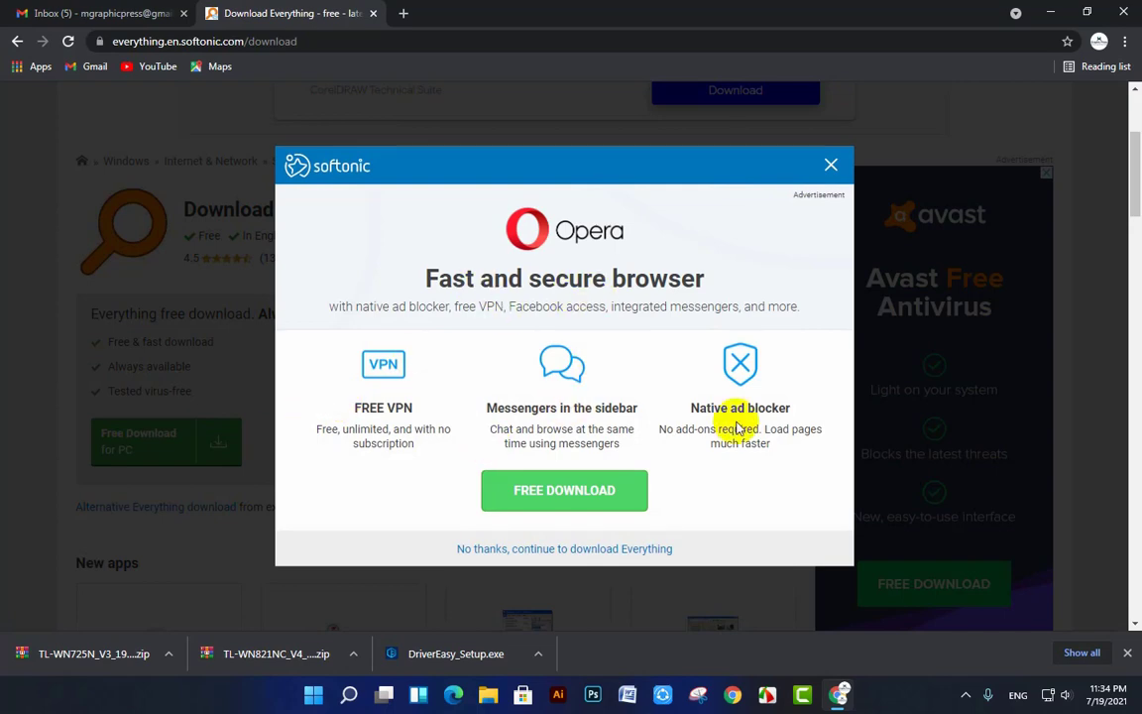
{"action": "left_click", "coordinate": [831, 166]}
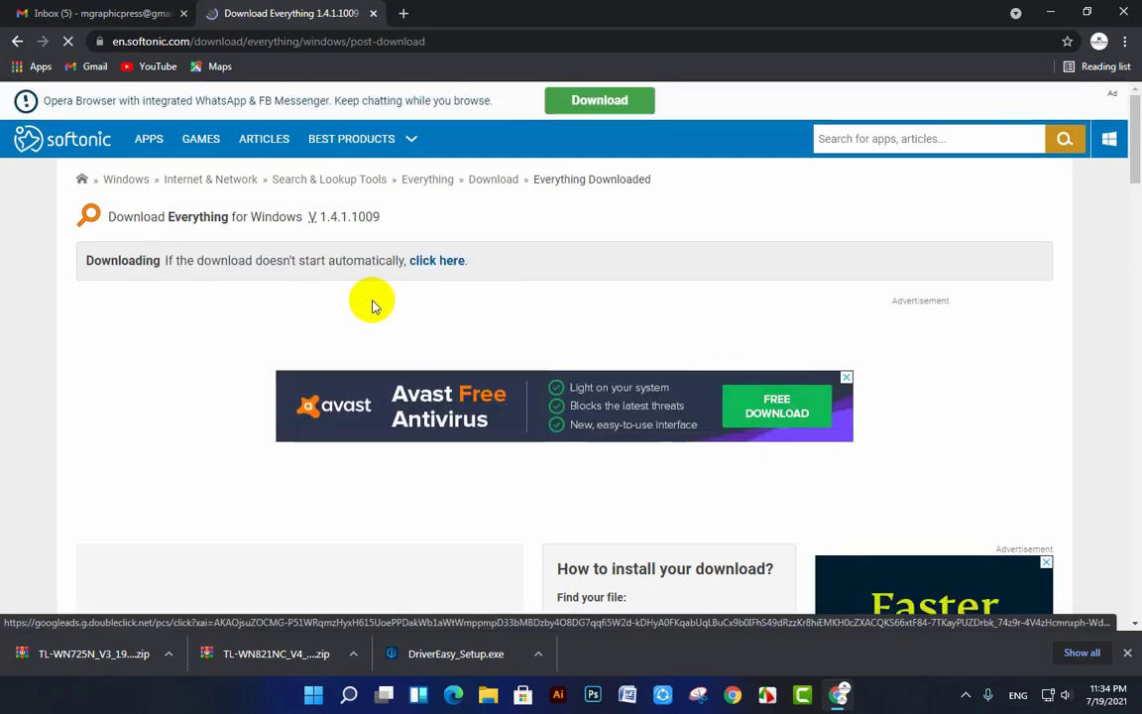
- Show the downloaded Everything-1.4.1.1009.x86-Setup file in its folder
{"action": "scroll", "coordinate": [372, 305], "scroll_direction": "down", "scroll_amount": 3}
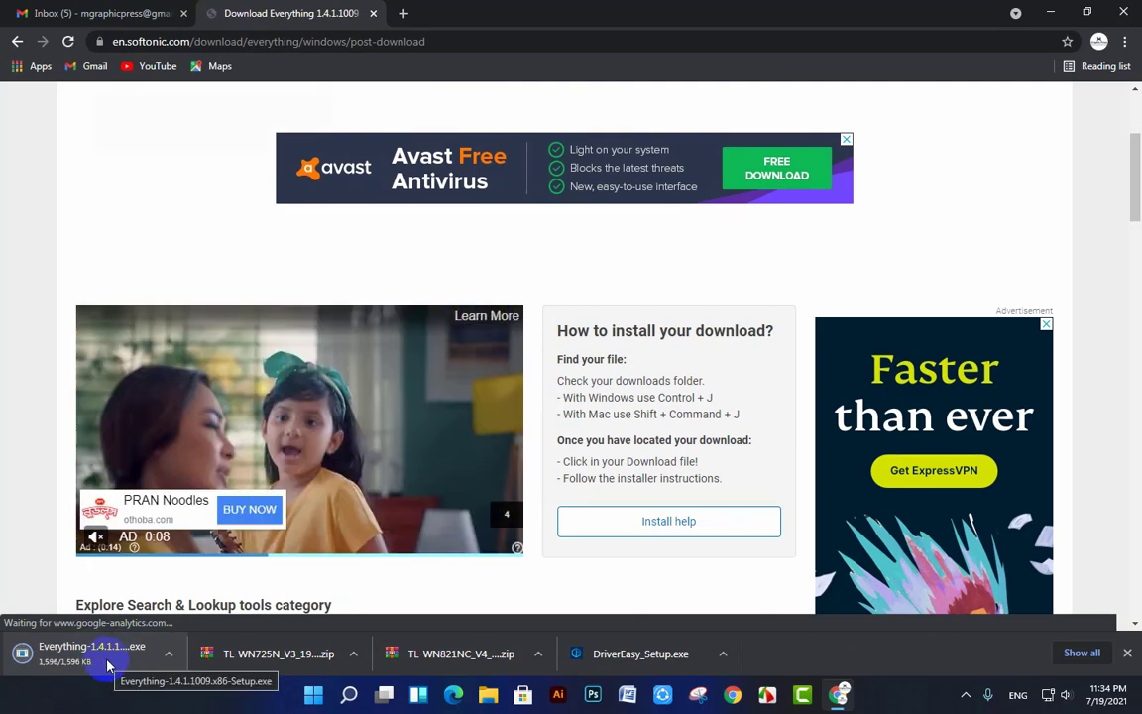
{"action": "left_click", "coordinate": [75, 665]}
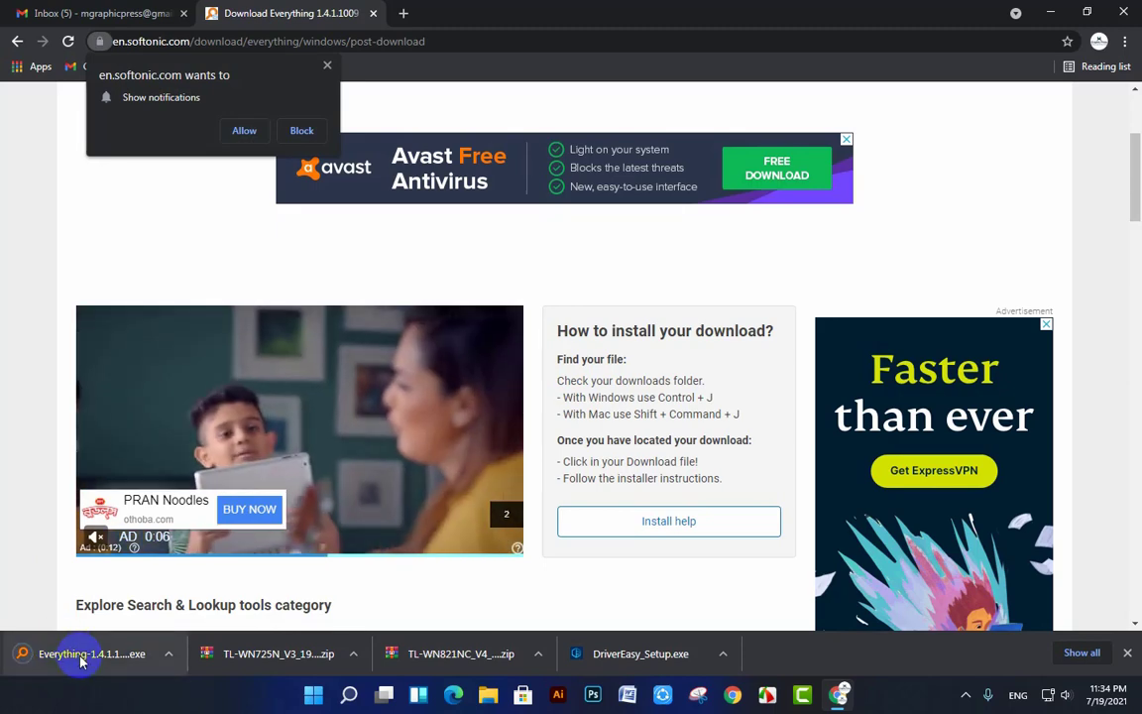
{"action": "right_click", "coordinate": [81, 662]}
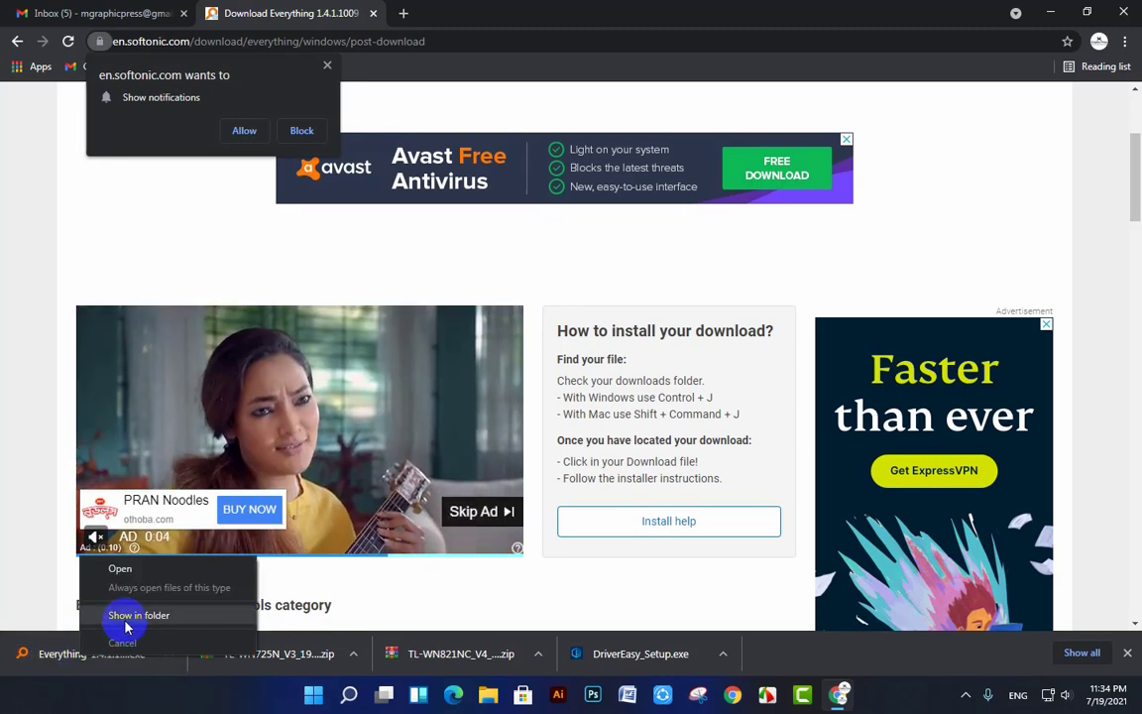
{"action": "left_click", "coordinate": [171, 616]}
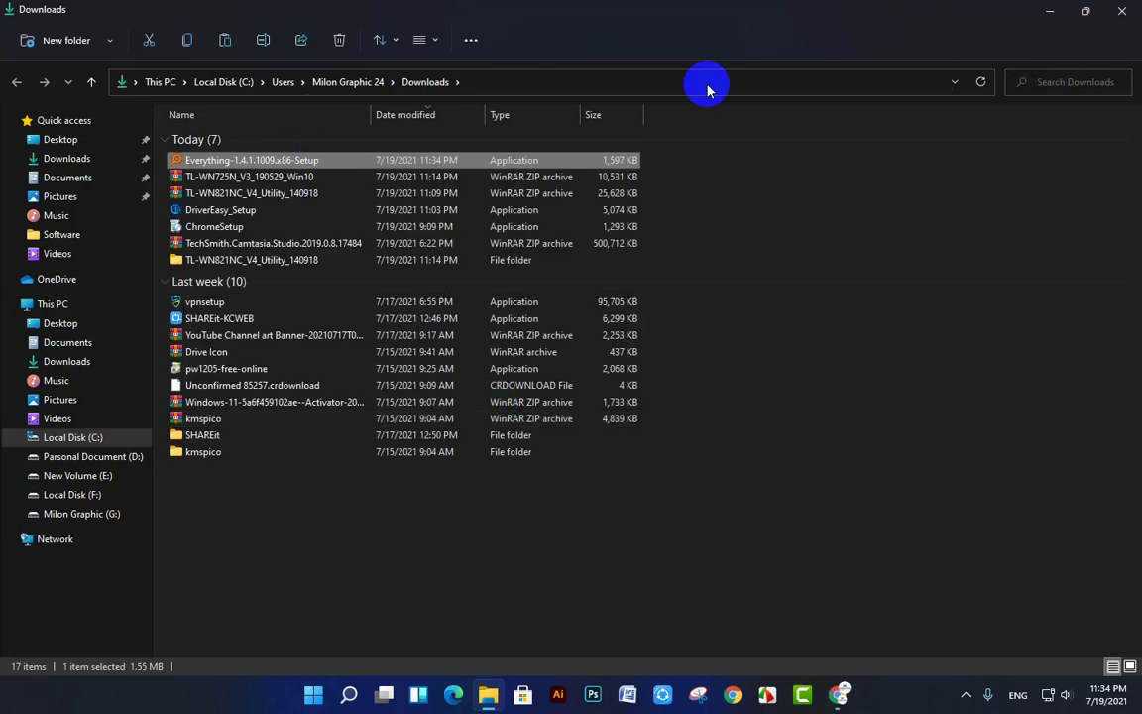
- Run the Everything-1.4.1.1009.x86-Setup installer with English (US) as its language and accept the license agreement
{"action": "double_click", "coordinate": [263, 161]}
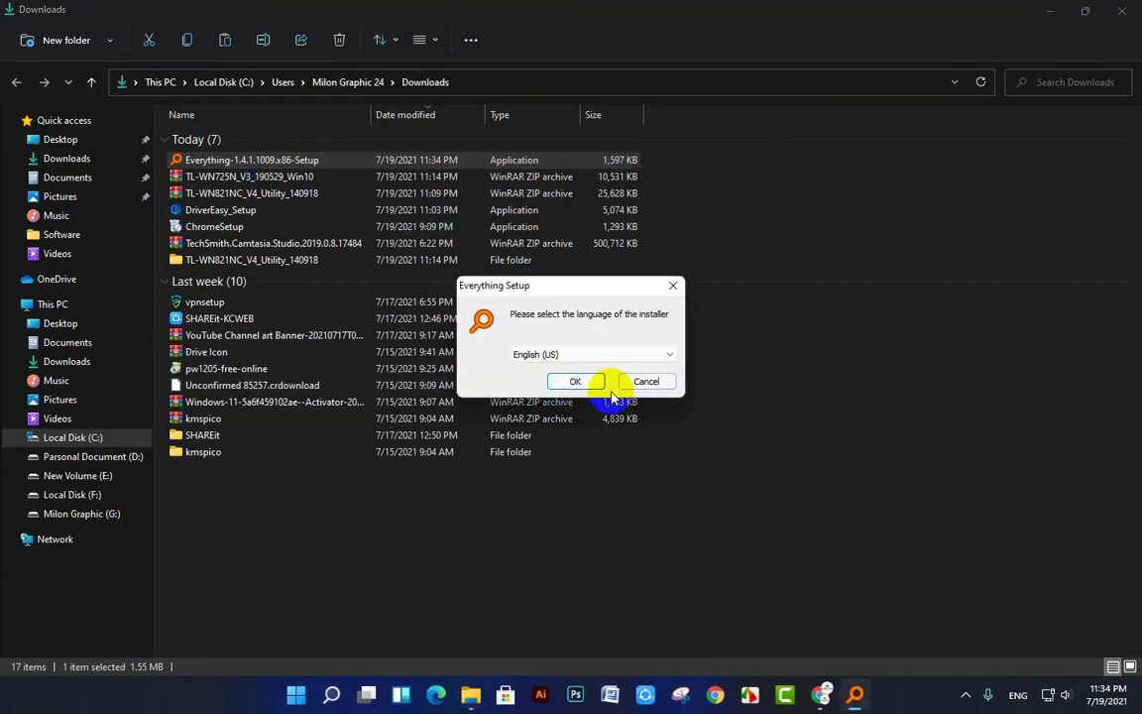
{"action": "left_click", "coordinate": [590, 384]}
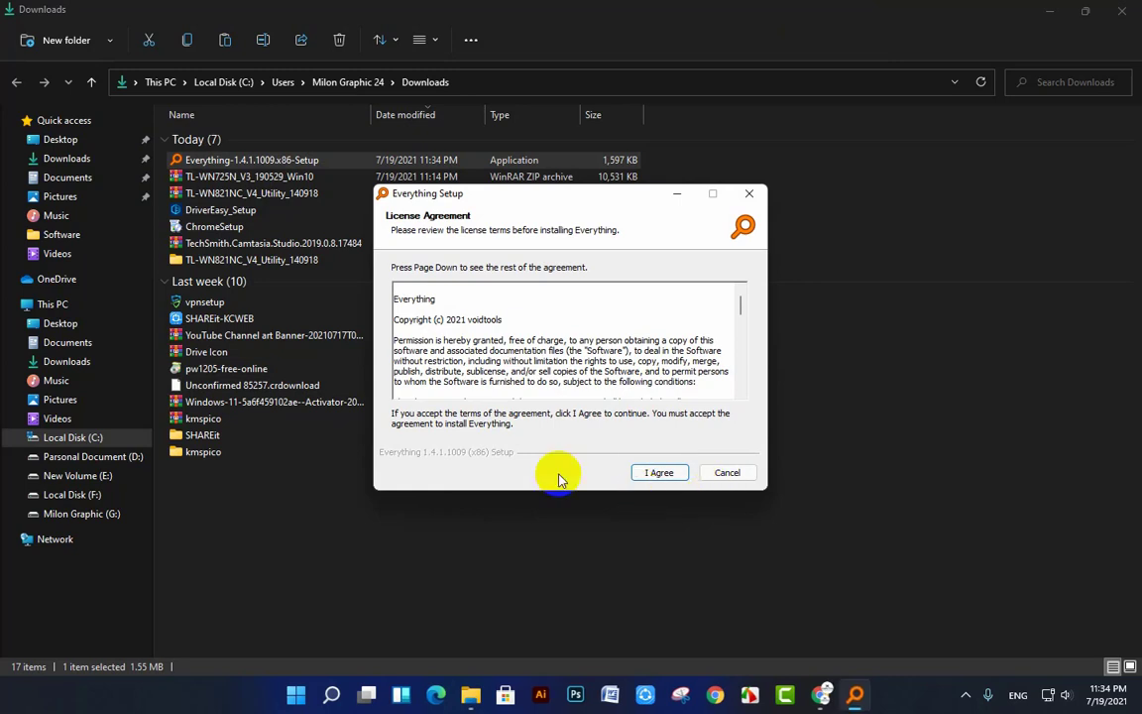
{"action": "left_click", "coordinate": [659, 474]}
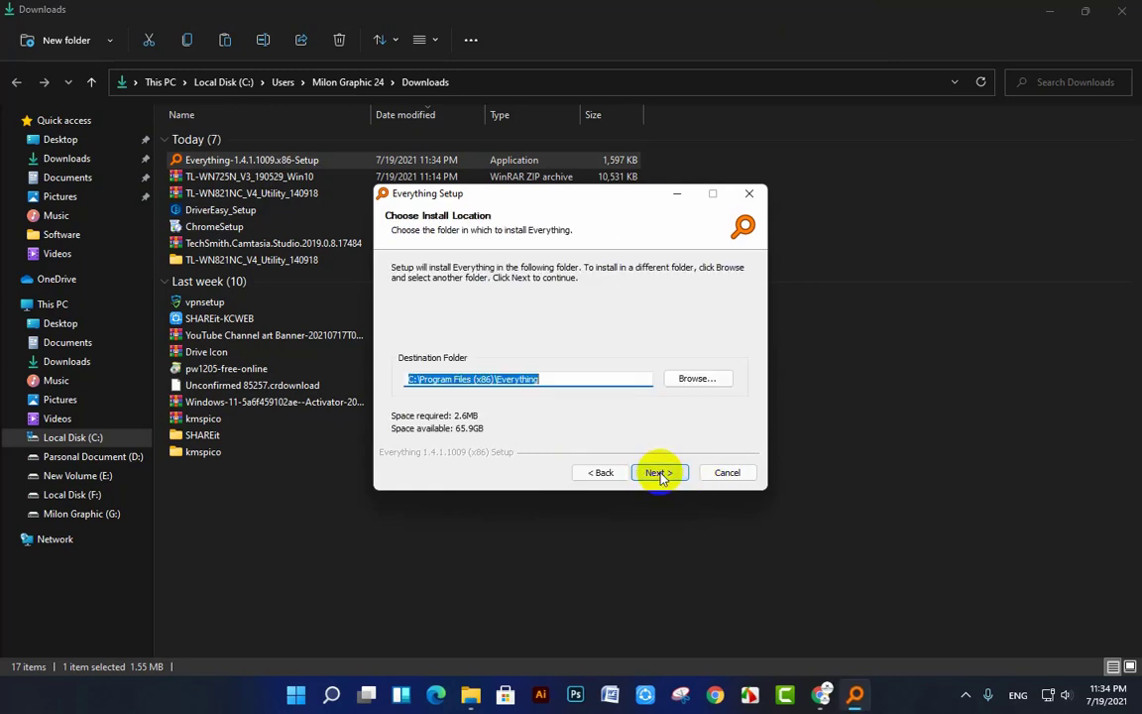
- Install Everything into C:\Program Files (x86)\Everything with the default options, then finish the setup with Run Everything enabled
{"action": "left_click", "coordinate": [656, 472]}
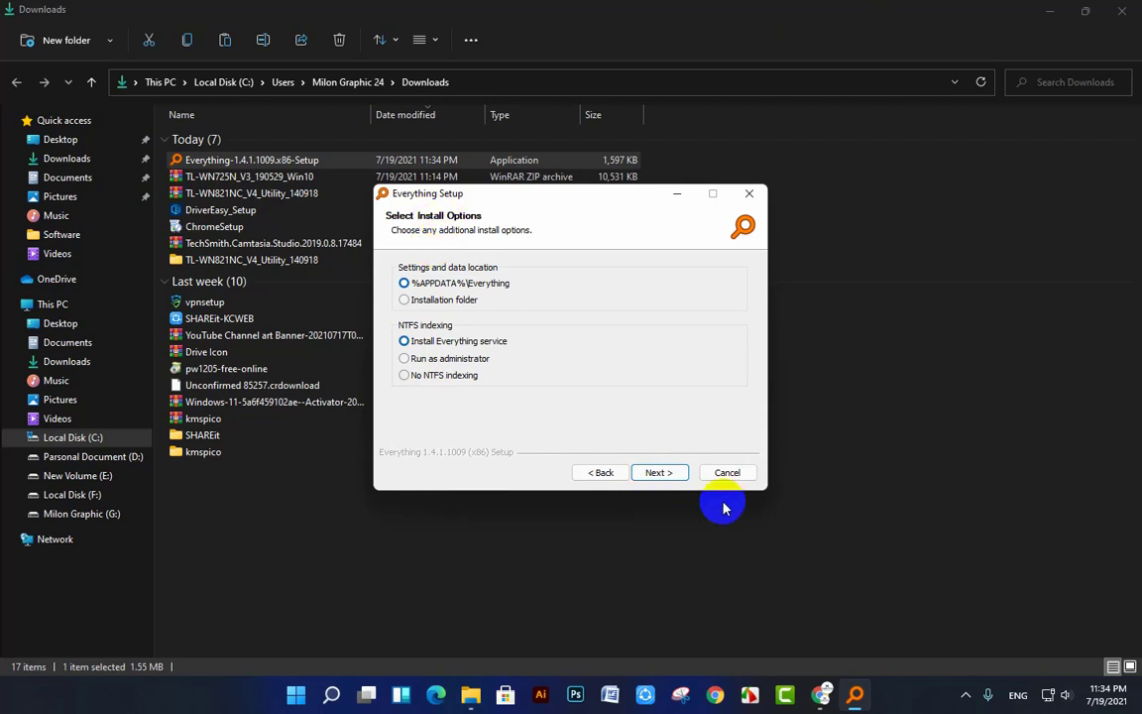
{"action": "left_click", "coordinate": [661, 474]}
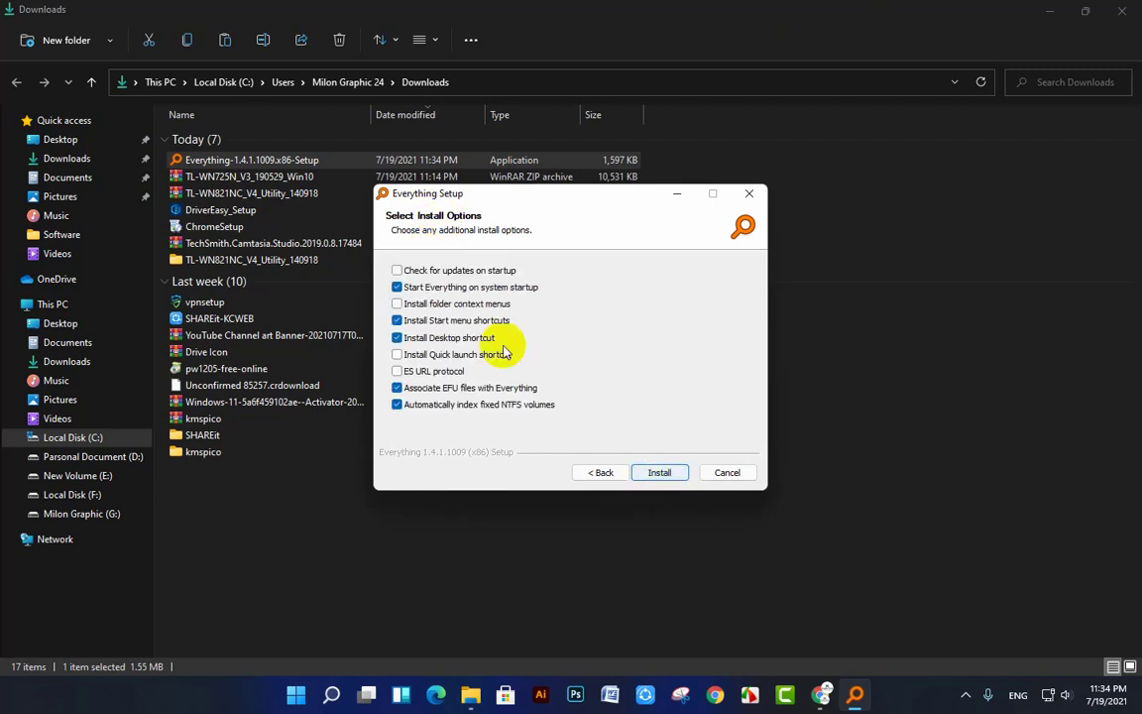
{"action": "left_click", "coordinate": [660, 474]}
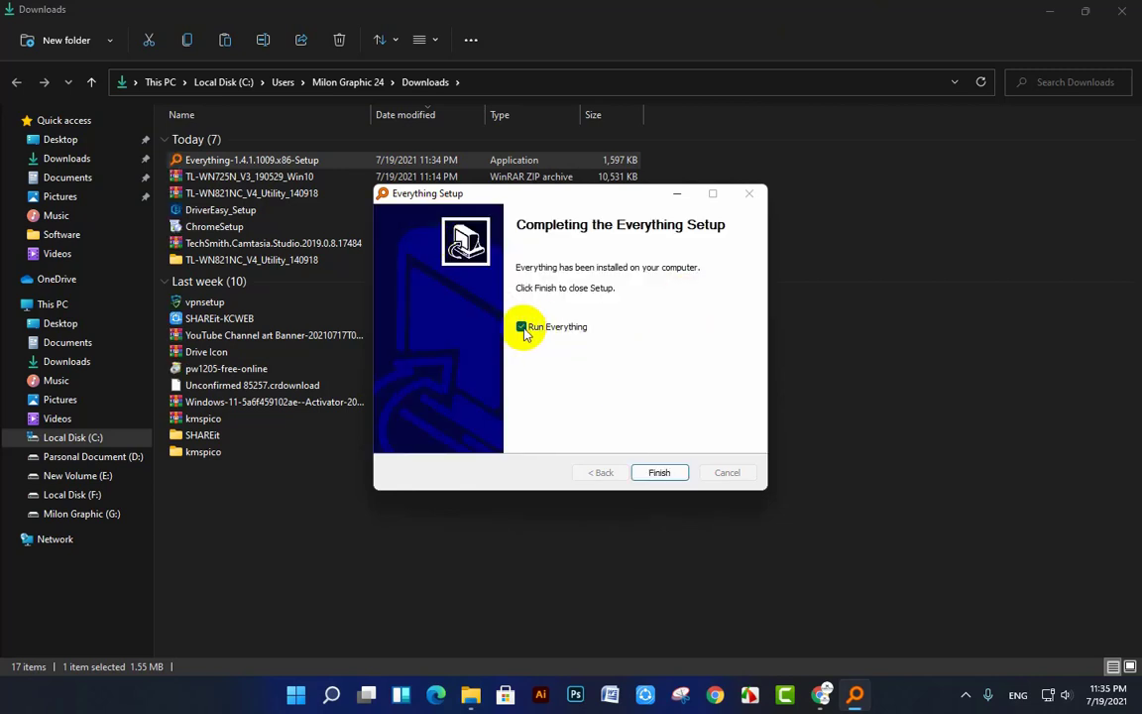
{"action": "left_click", "coordinate": [660, 472]}
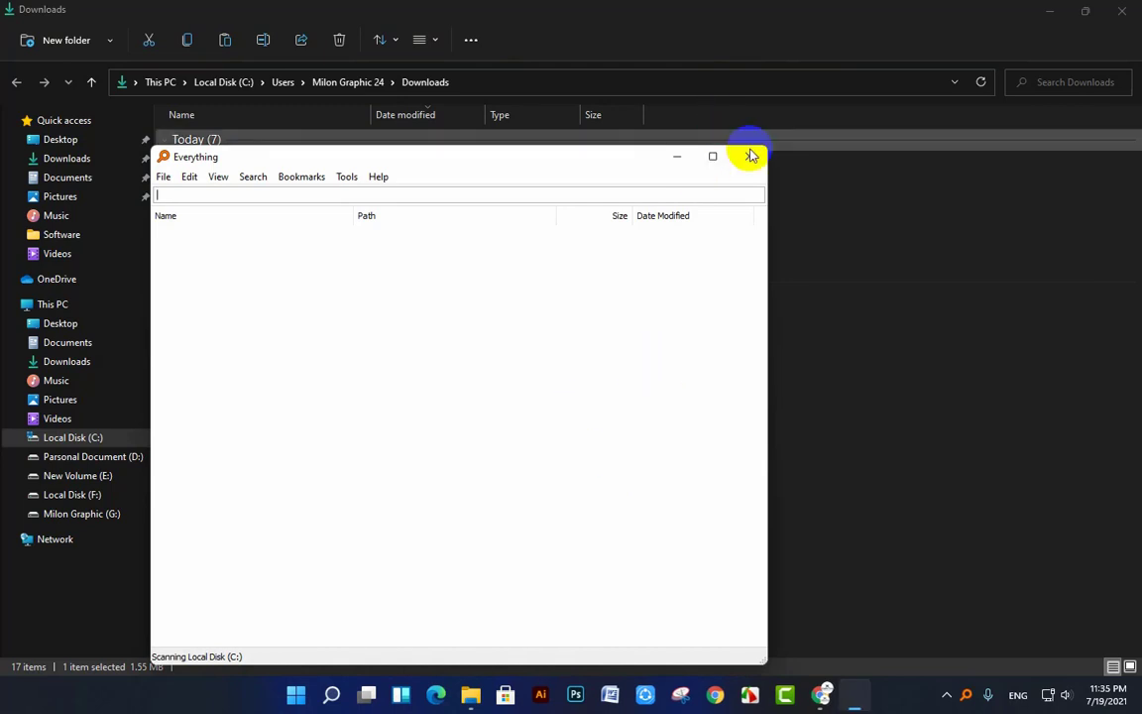
- Close the Everything window and minimize the Downloads folder and the browser to show the desktop
{"action": "left_click", "coordinate": [750, 158]}
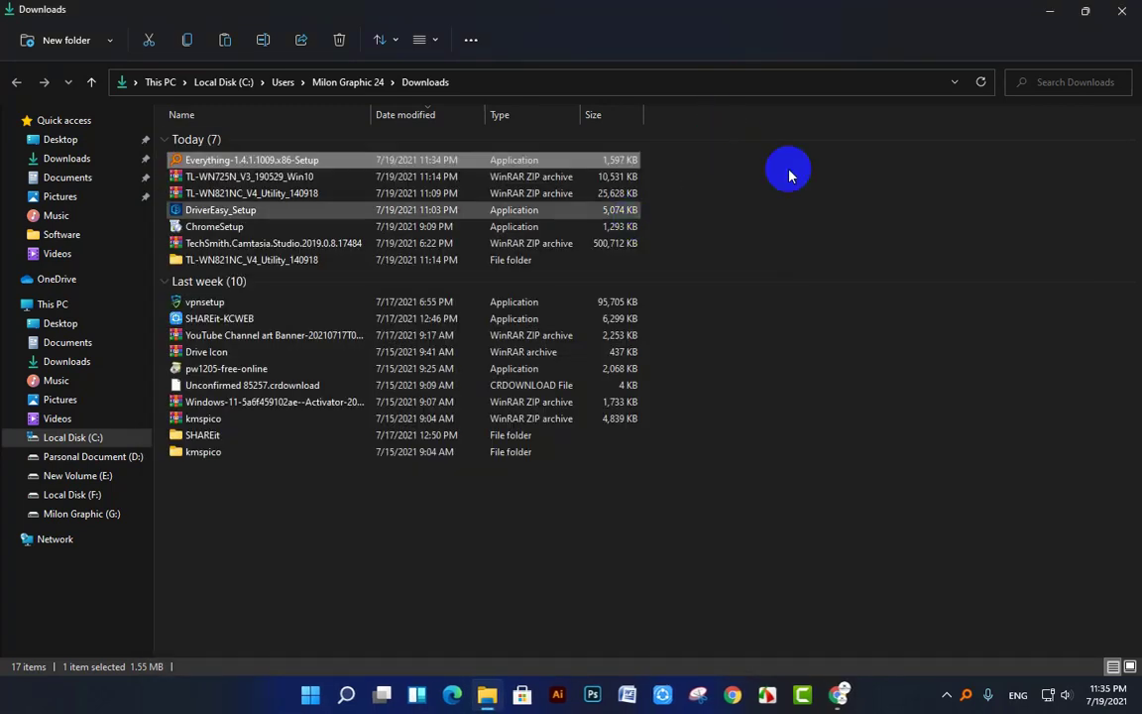
{"action": "left_click", "coordinate": [1050, 10]}
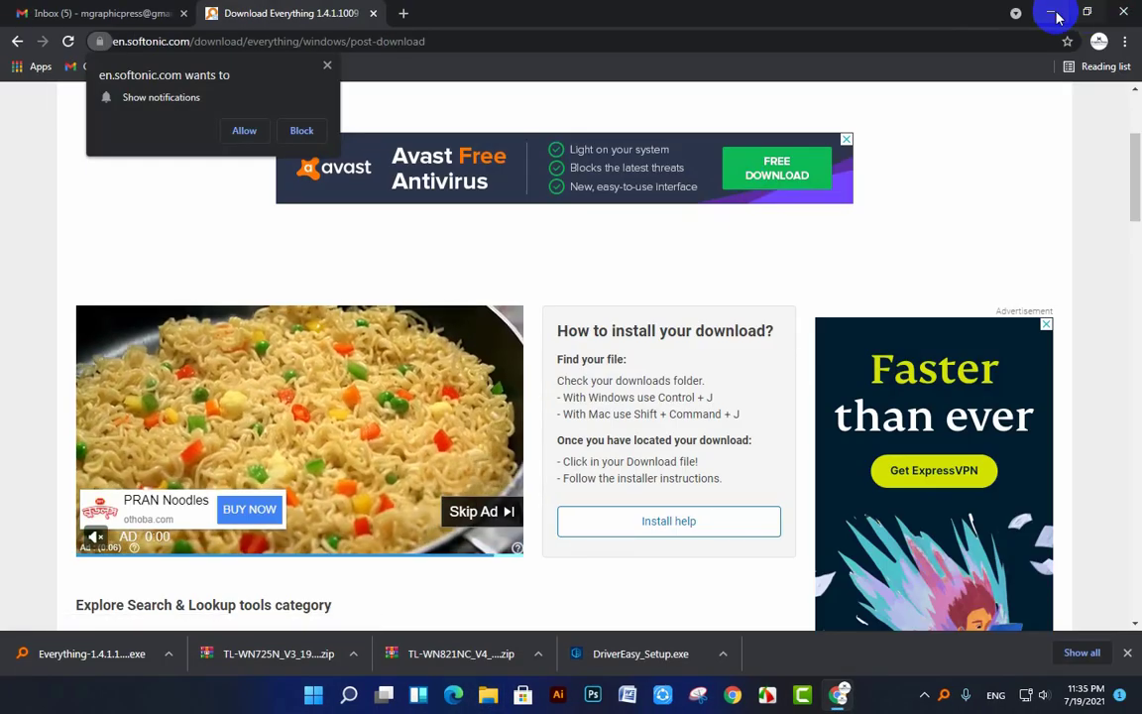
{"action": "left_click", "coordinate": [1051, 11]}
{"action": "right_click", "coordinate": [461, 154]}
{"action": "left_click", "coordinate": [507, 268]}
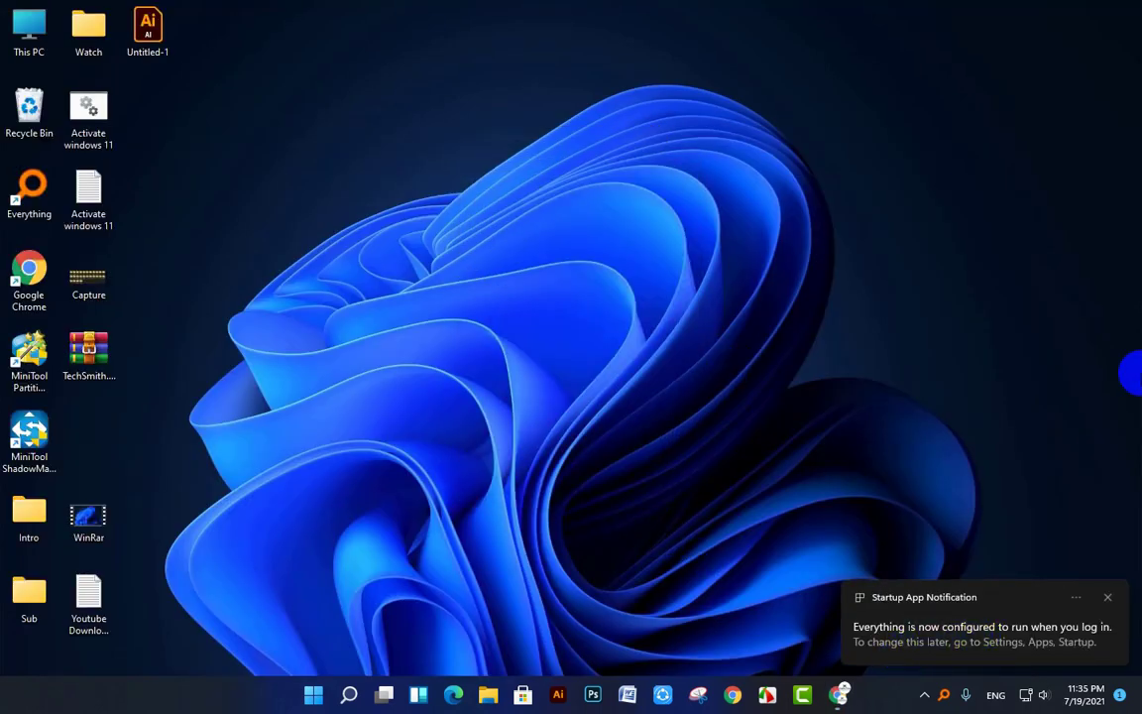
- Launch Everything from its desktop shortcut and maximize its window
{"action": "left_click", "coordinate": [30, 186]}
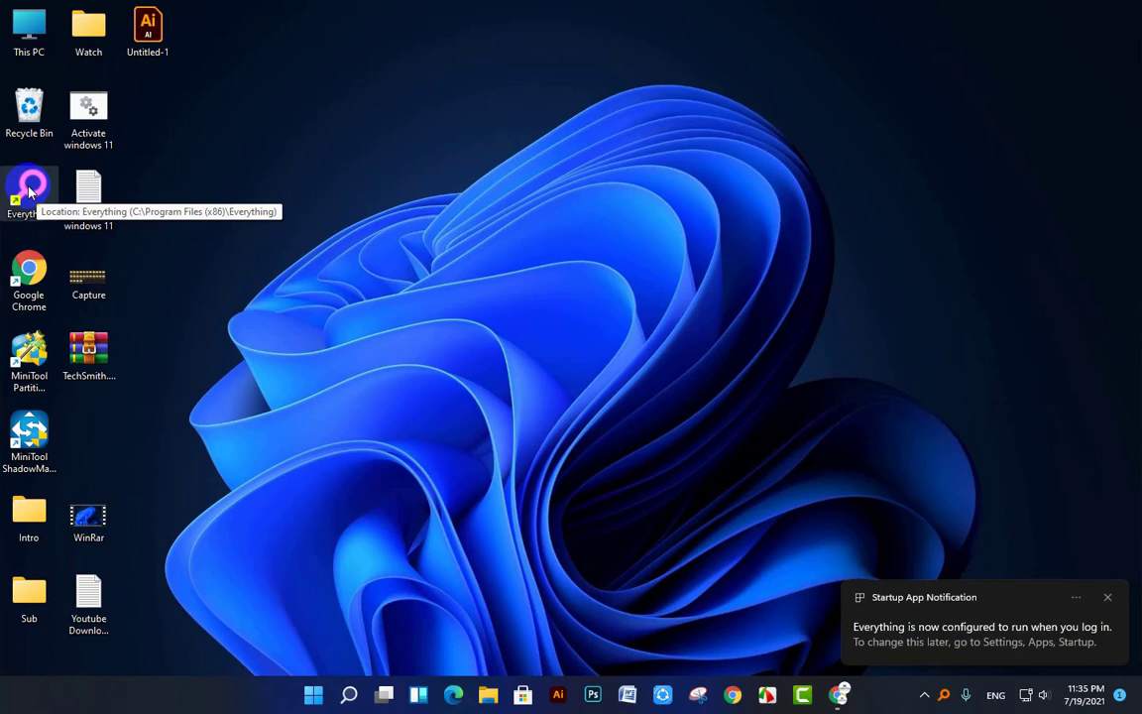
{"action": "double_click", "coordinate": [33, 191]}
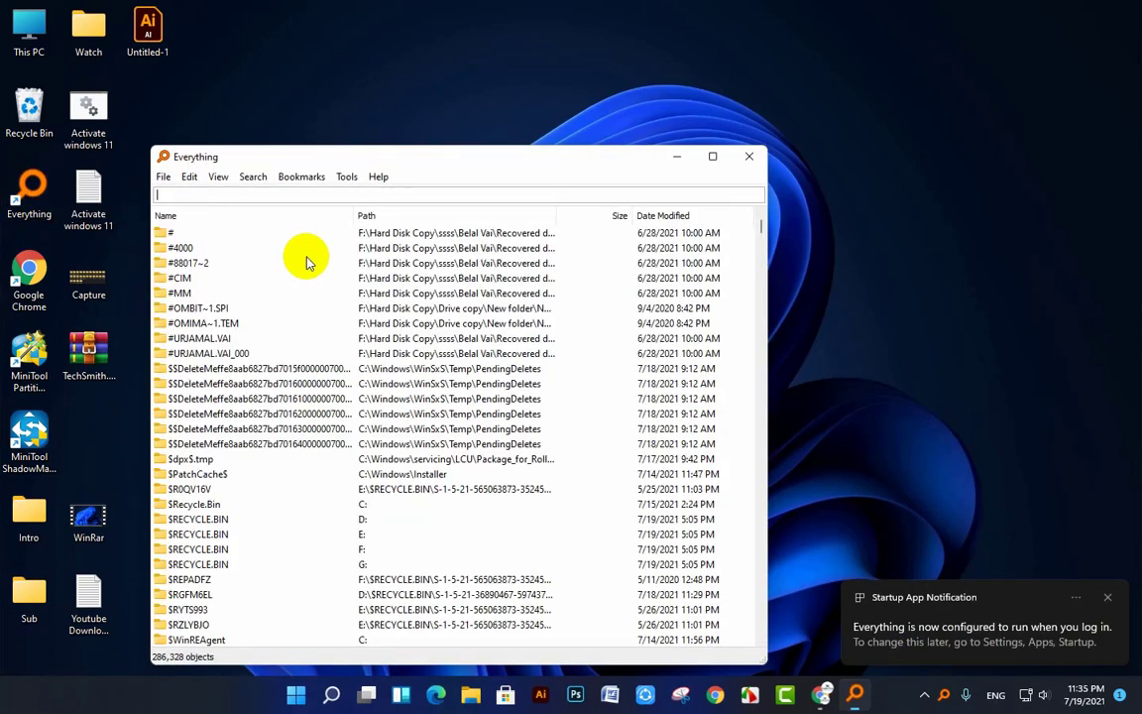
{"action": "left_click", "coordinate": [709, 155]}
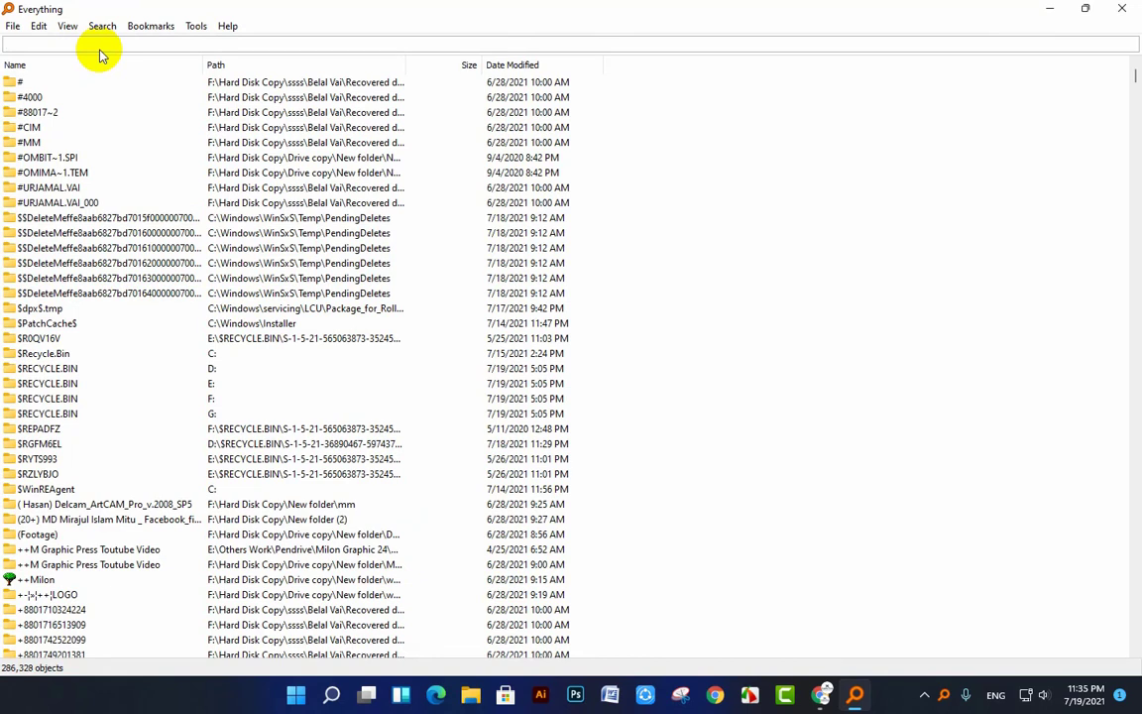
- Check the full name of the TechSmith archive on the desktop and search Everything for "techsmith" in a maximized window
{"action": "left_click", "coordinate": [1087, 11]}
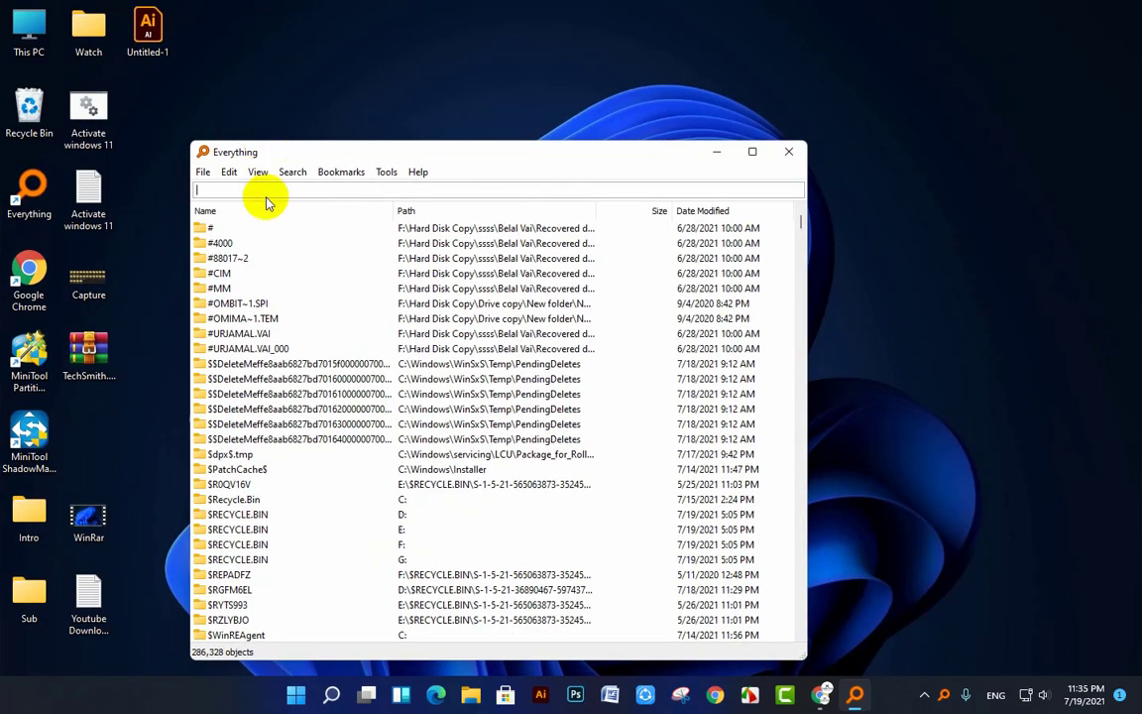
{"action": "left_click", "coordinate": [94, 352]}
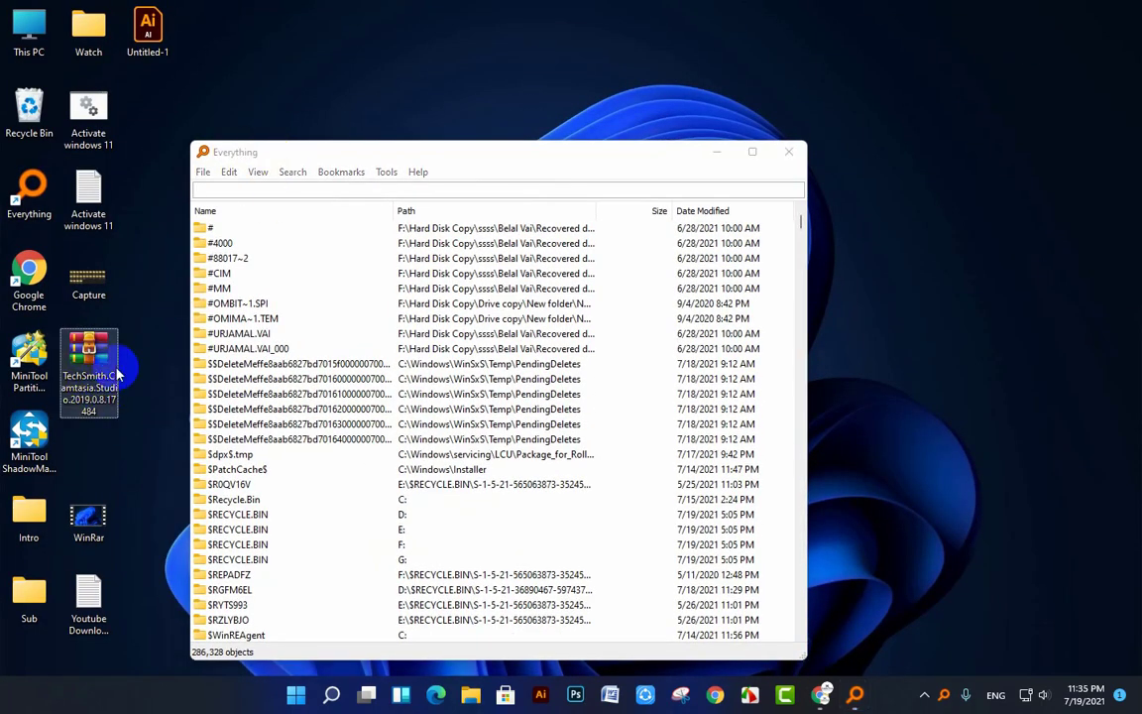
{"action": "left_click", "coordinate": [753, 152]}
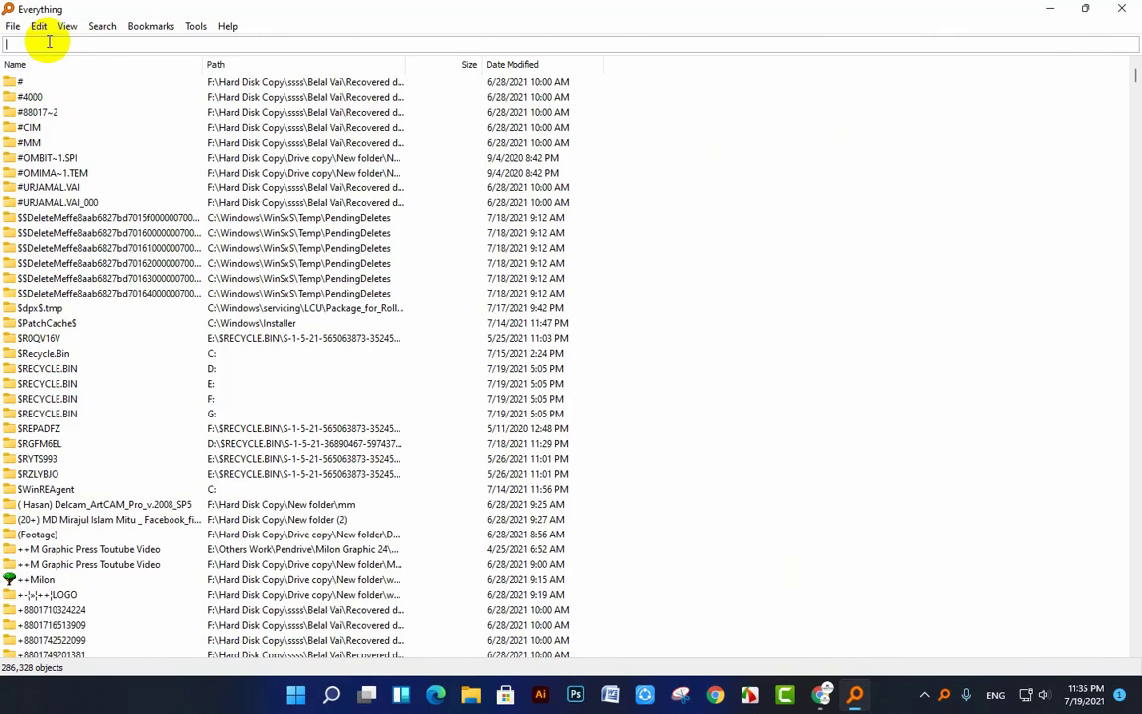
{"action": "type", "text": "tech"}
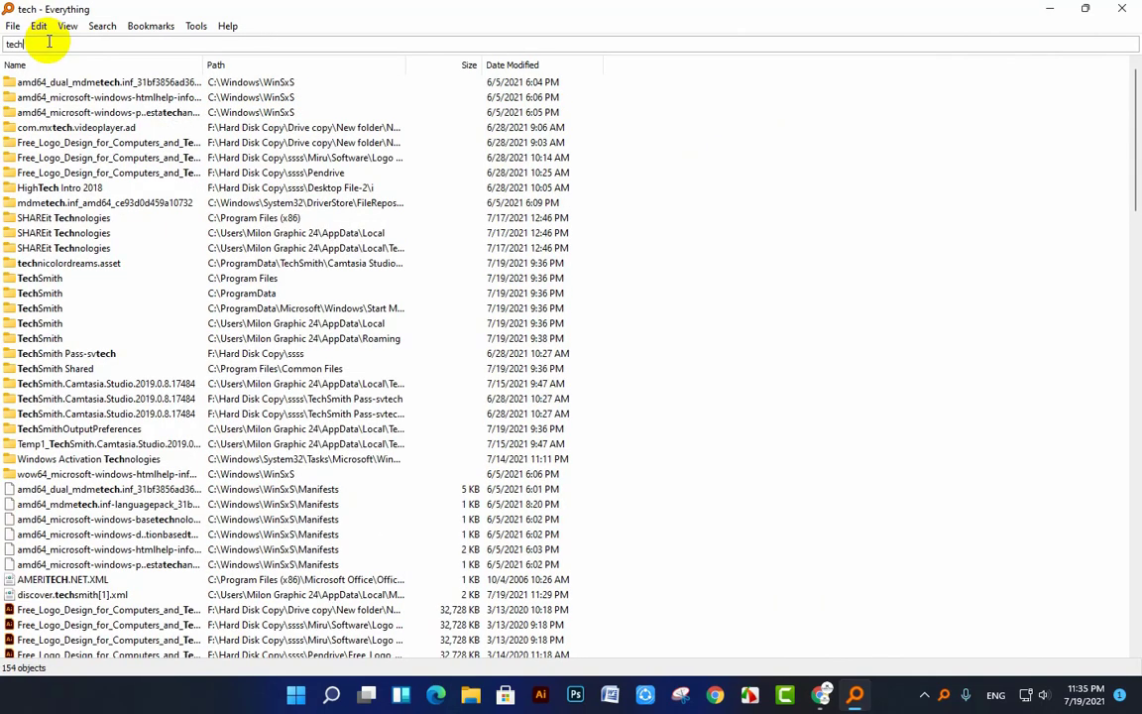
{"action": "type", "text": "smith"}
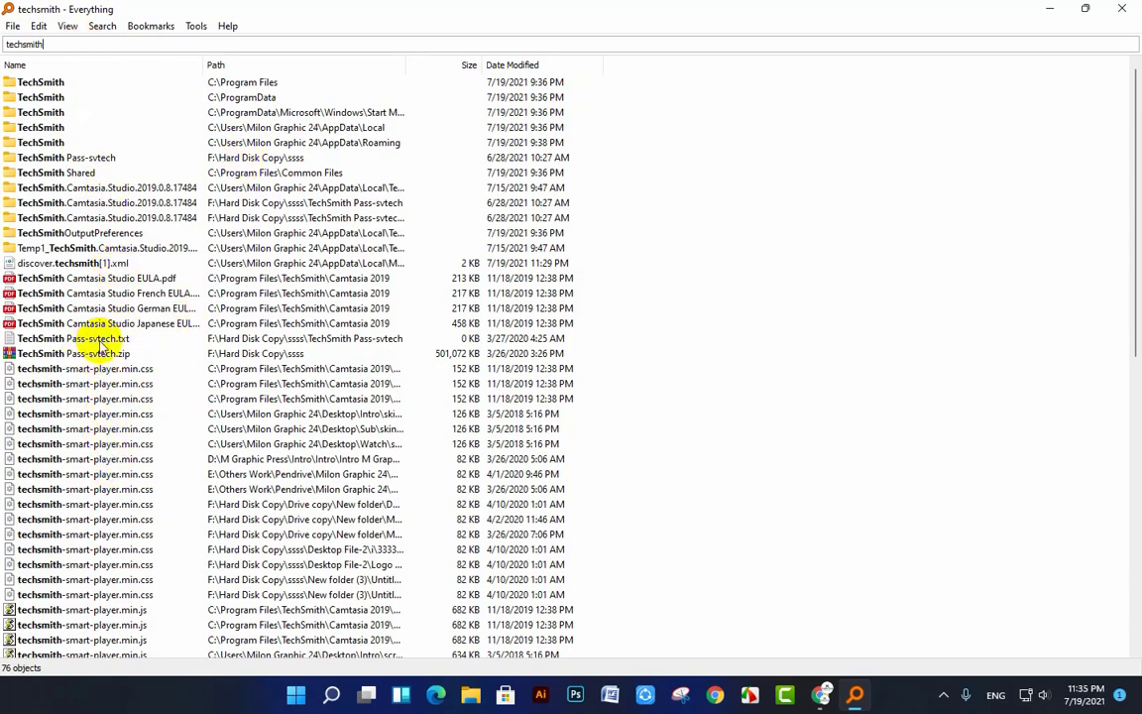
- Open the TechSmith.Camtasia.Studio.2019.0.8.17484 archive located in F:\Hard Disk Copy\ssss\TechSmith Pass-svtech from the search results
{"action": "scroll", "coordinate": [122, 365], "scroll_direction": "down", "scroll_amount": 9}
{"action": "scroll", "coordinate": [134, 365], "scroll_direction": "down", "scroll_amount": 3}
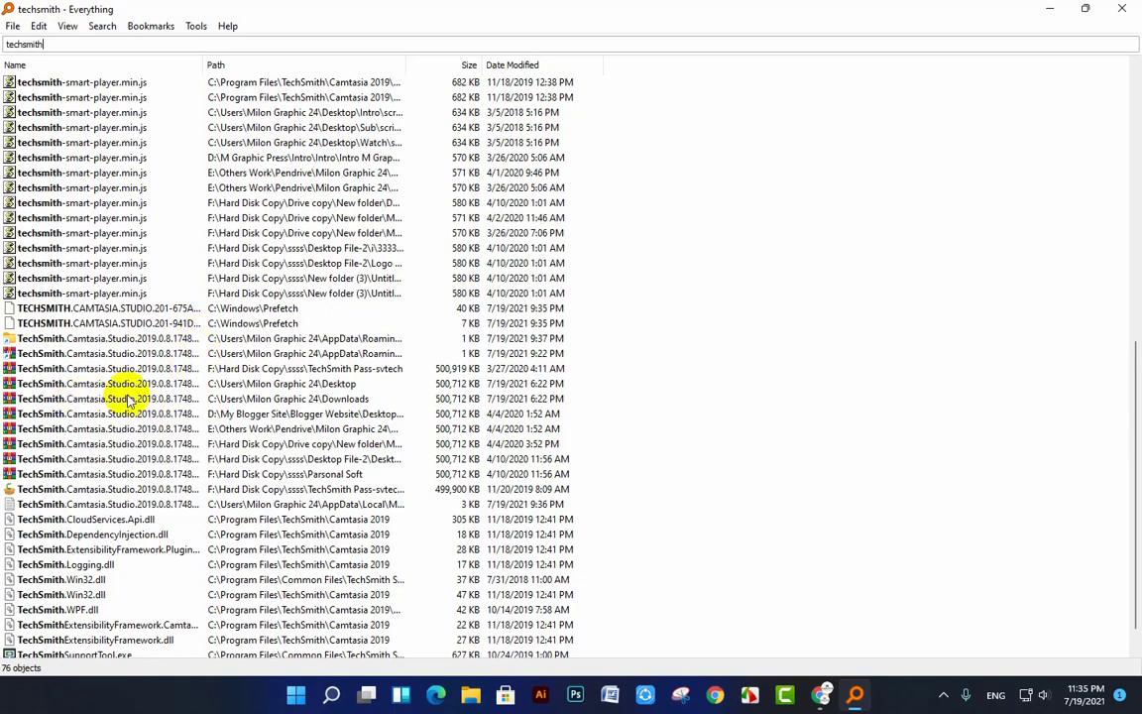
{"action": "left_click", "coordinate": [70, 369]}
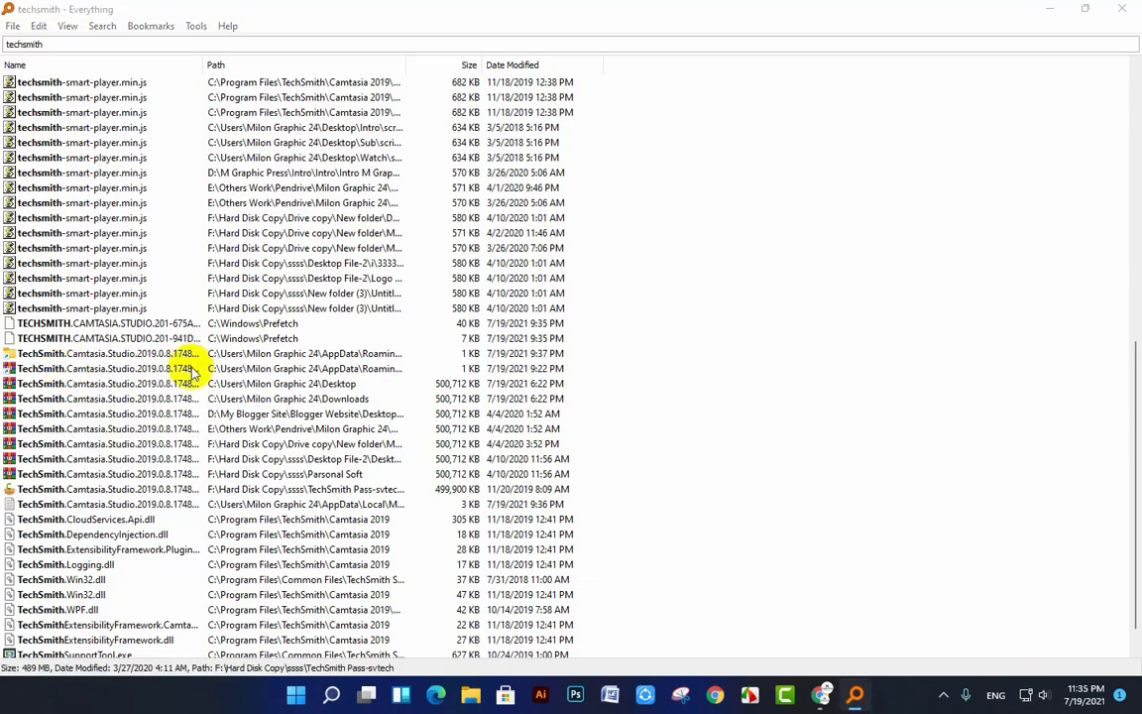
{"action": "double_click", "coordinate": [209, 332]}
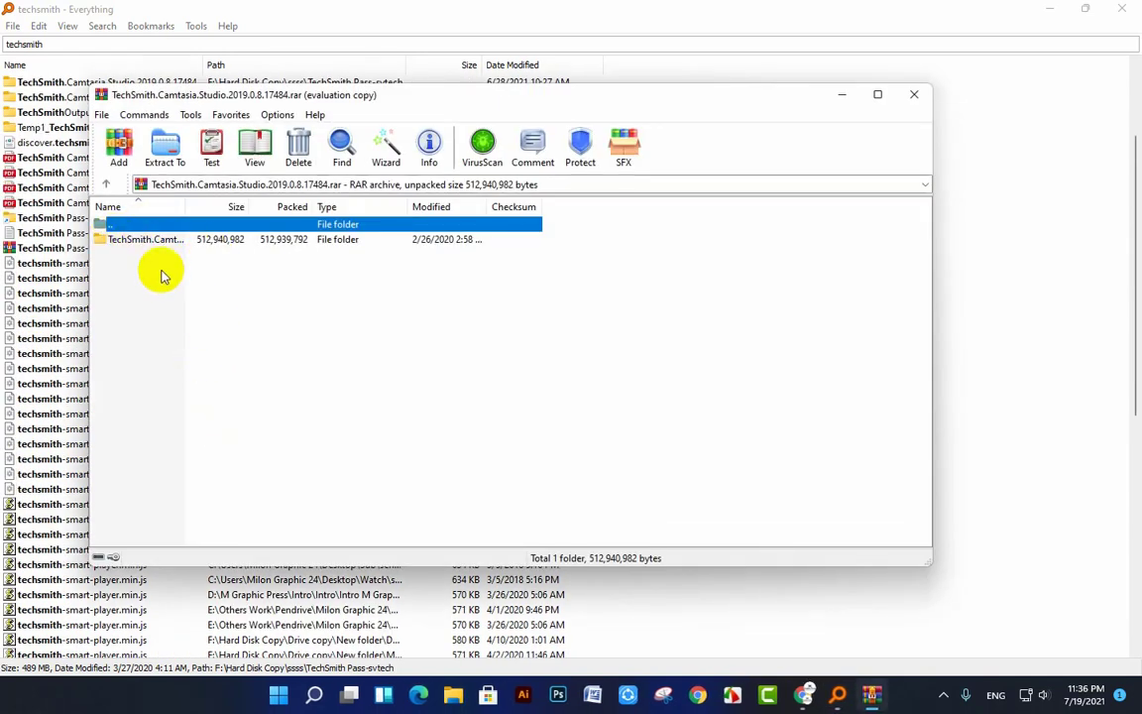
- Close the TechSmith.Camtasia.Studio archive window and return to the "techsmith" results in Everything
{"action": "left_click", "coordinate": [1049, 10]}
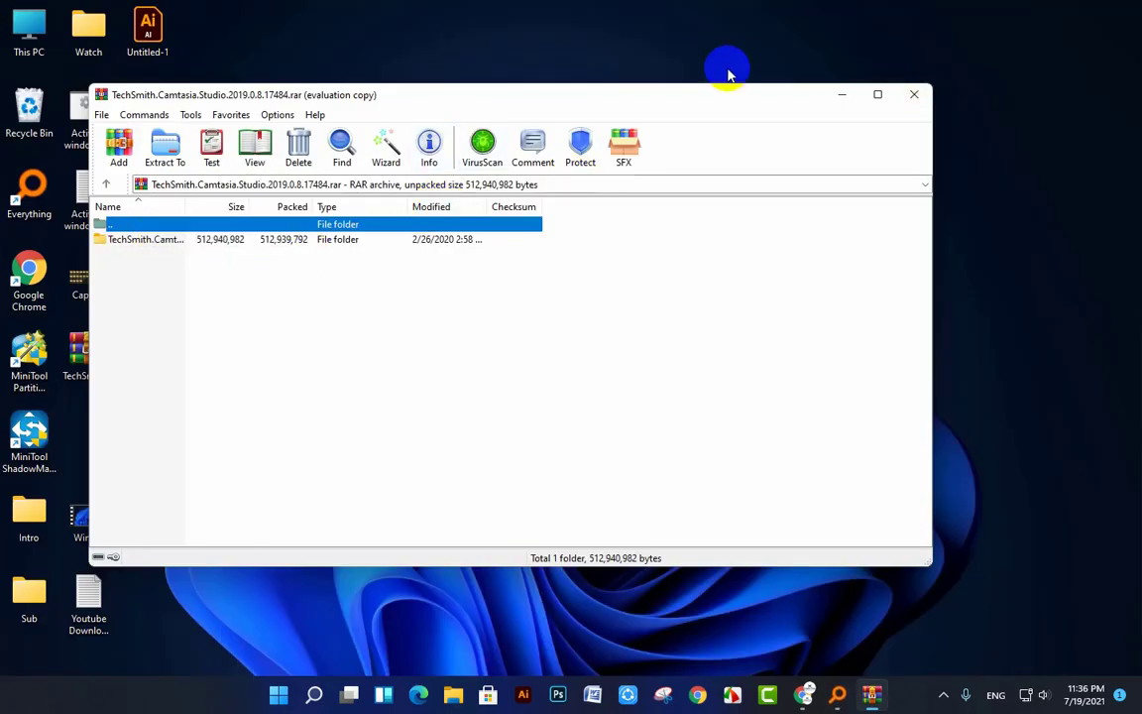
{"action": "left_click", "coordinate": [915, 94]}
{"action": "left_click", "coordinate": [856, 694]}
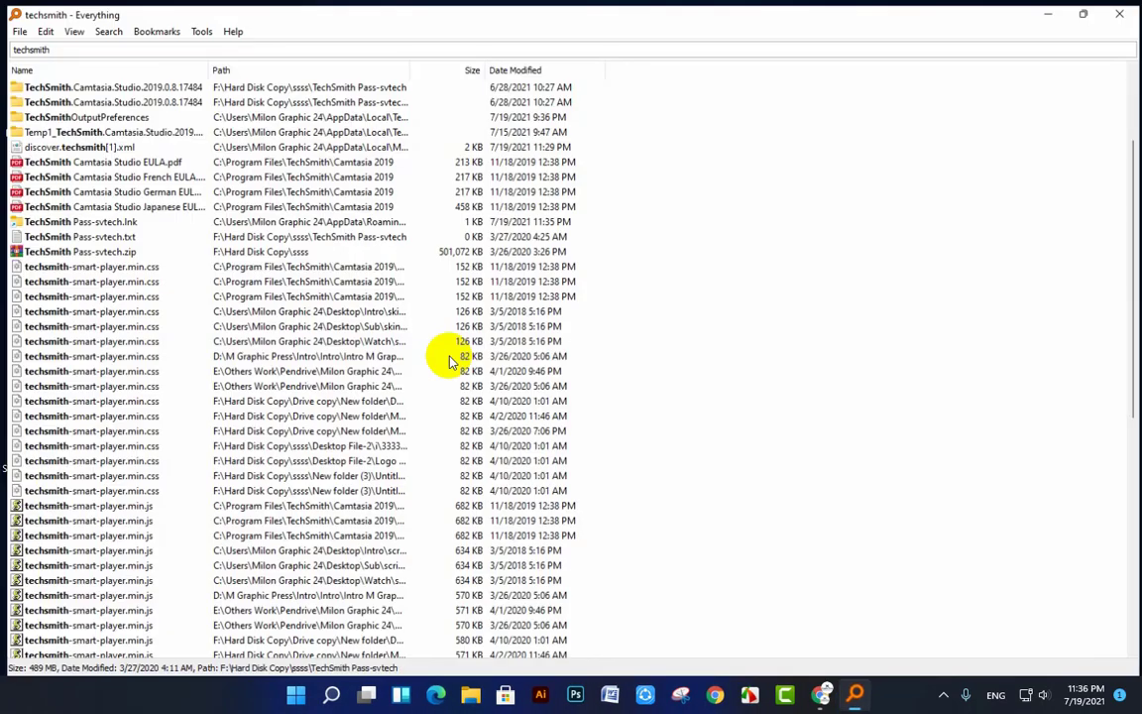